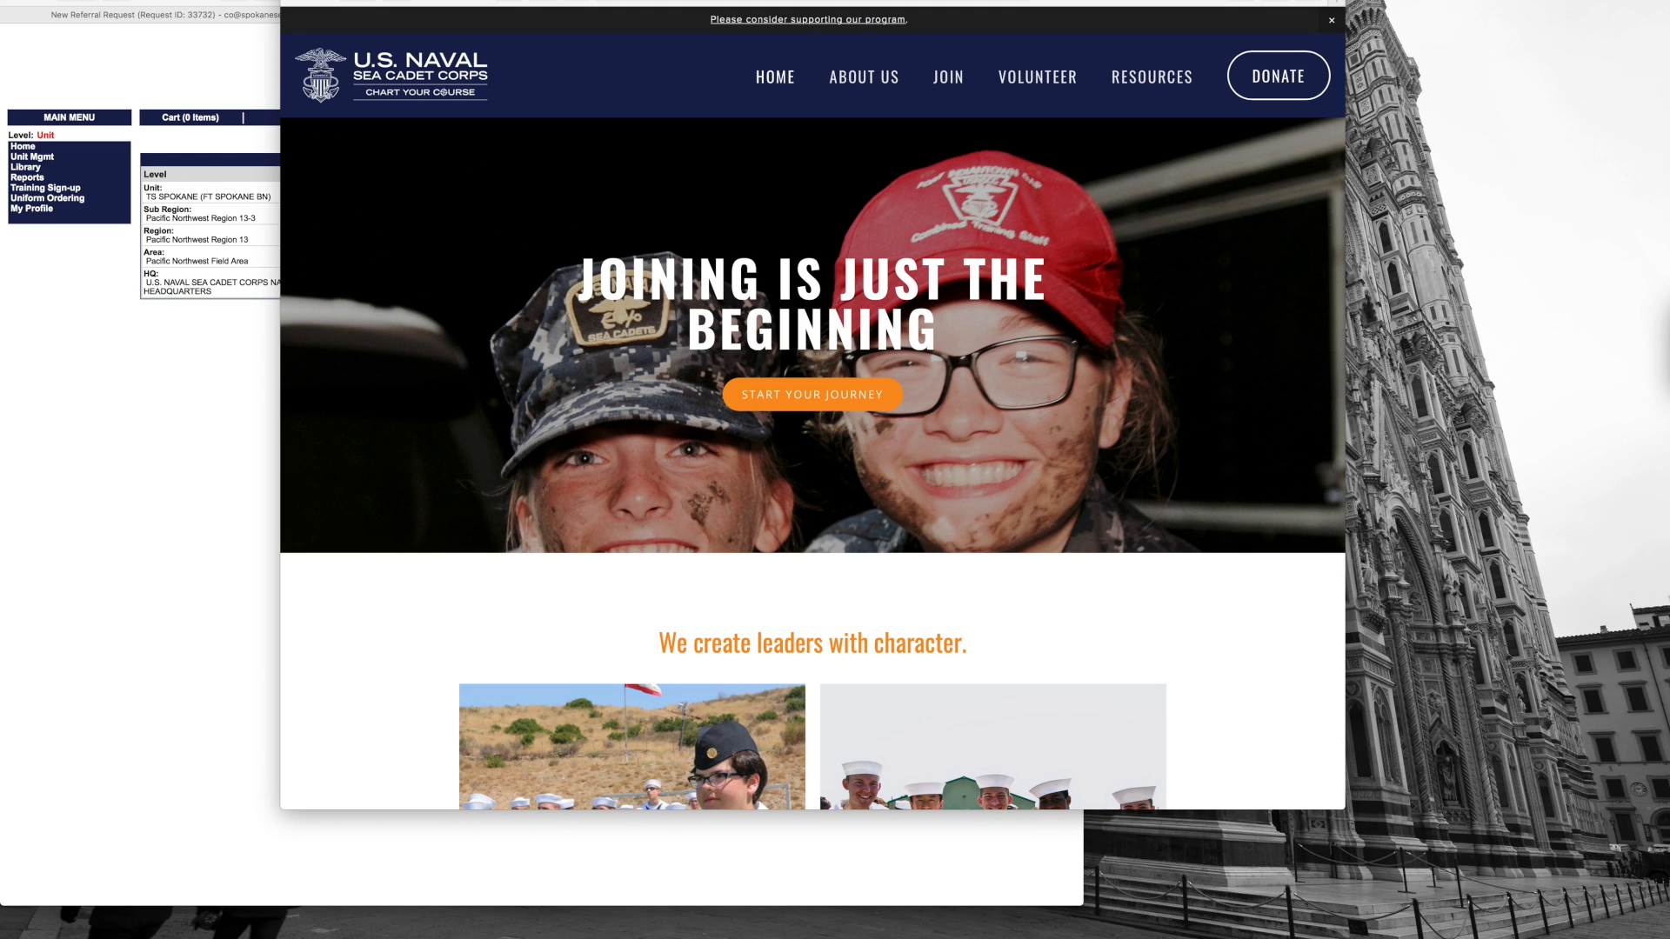
# Step: Bring the Sea Cadet website forward and go to the Start Your Journey join page
pyautogui.moveTo(842, 2); pyautogui.dragTo(843, 10)
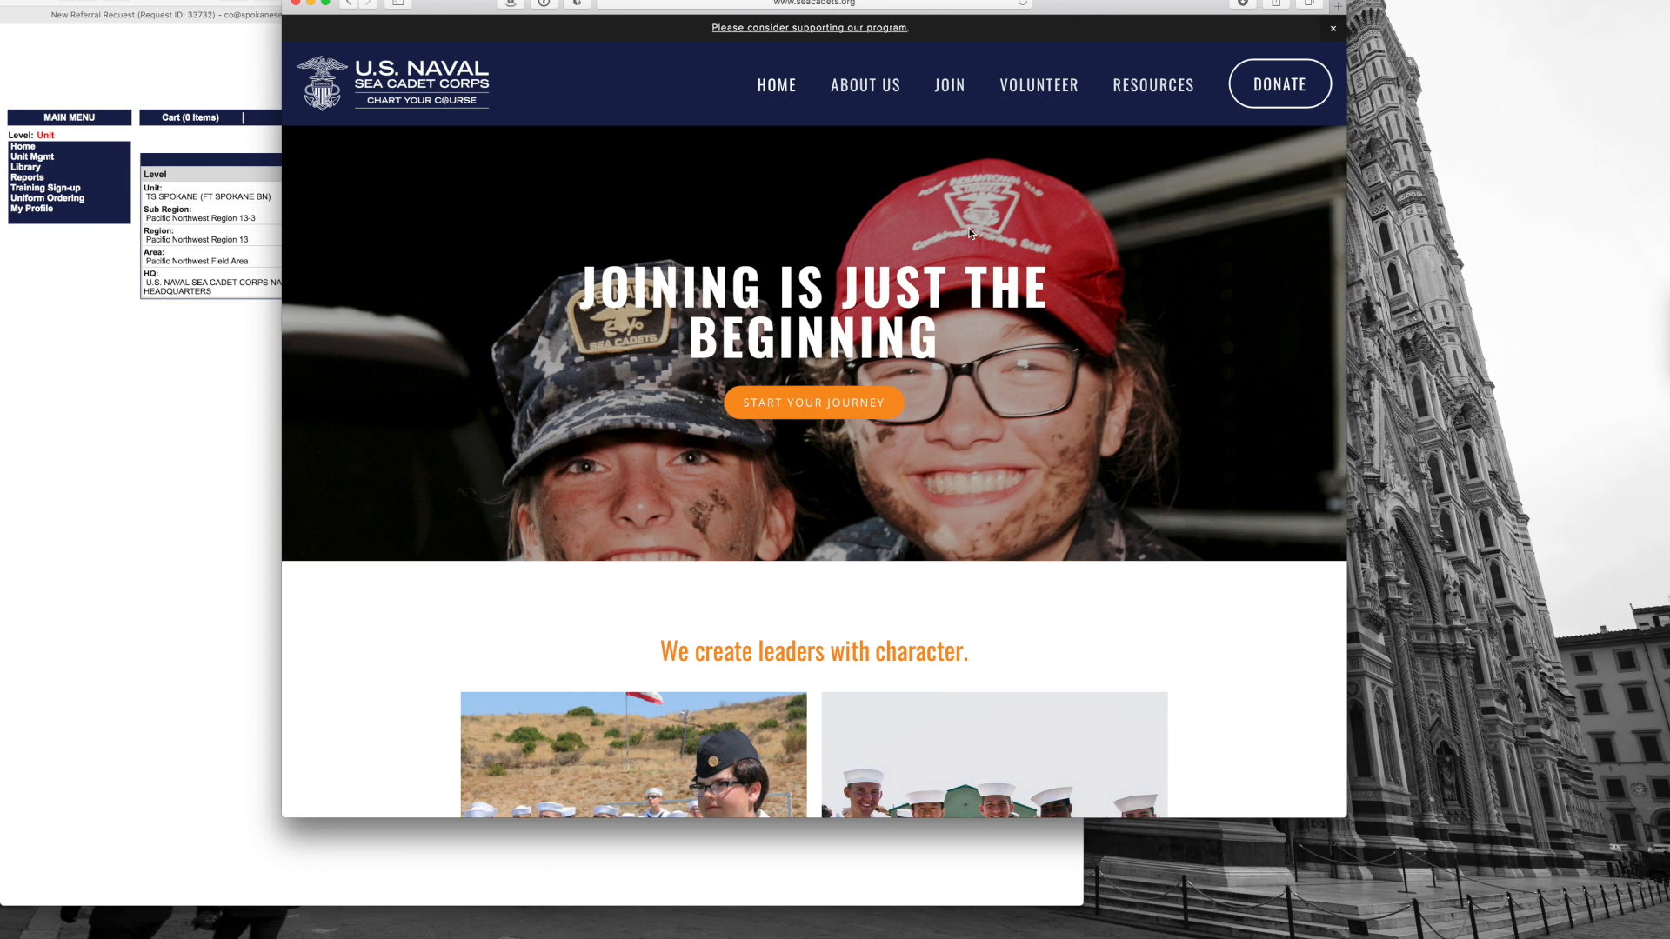
pyautogui.scroll(-10, 890, 223)
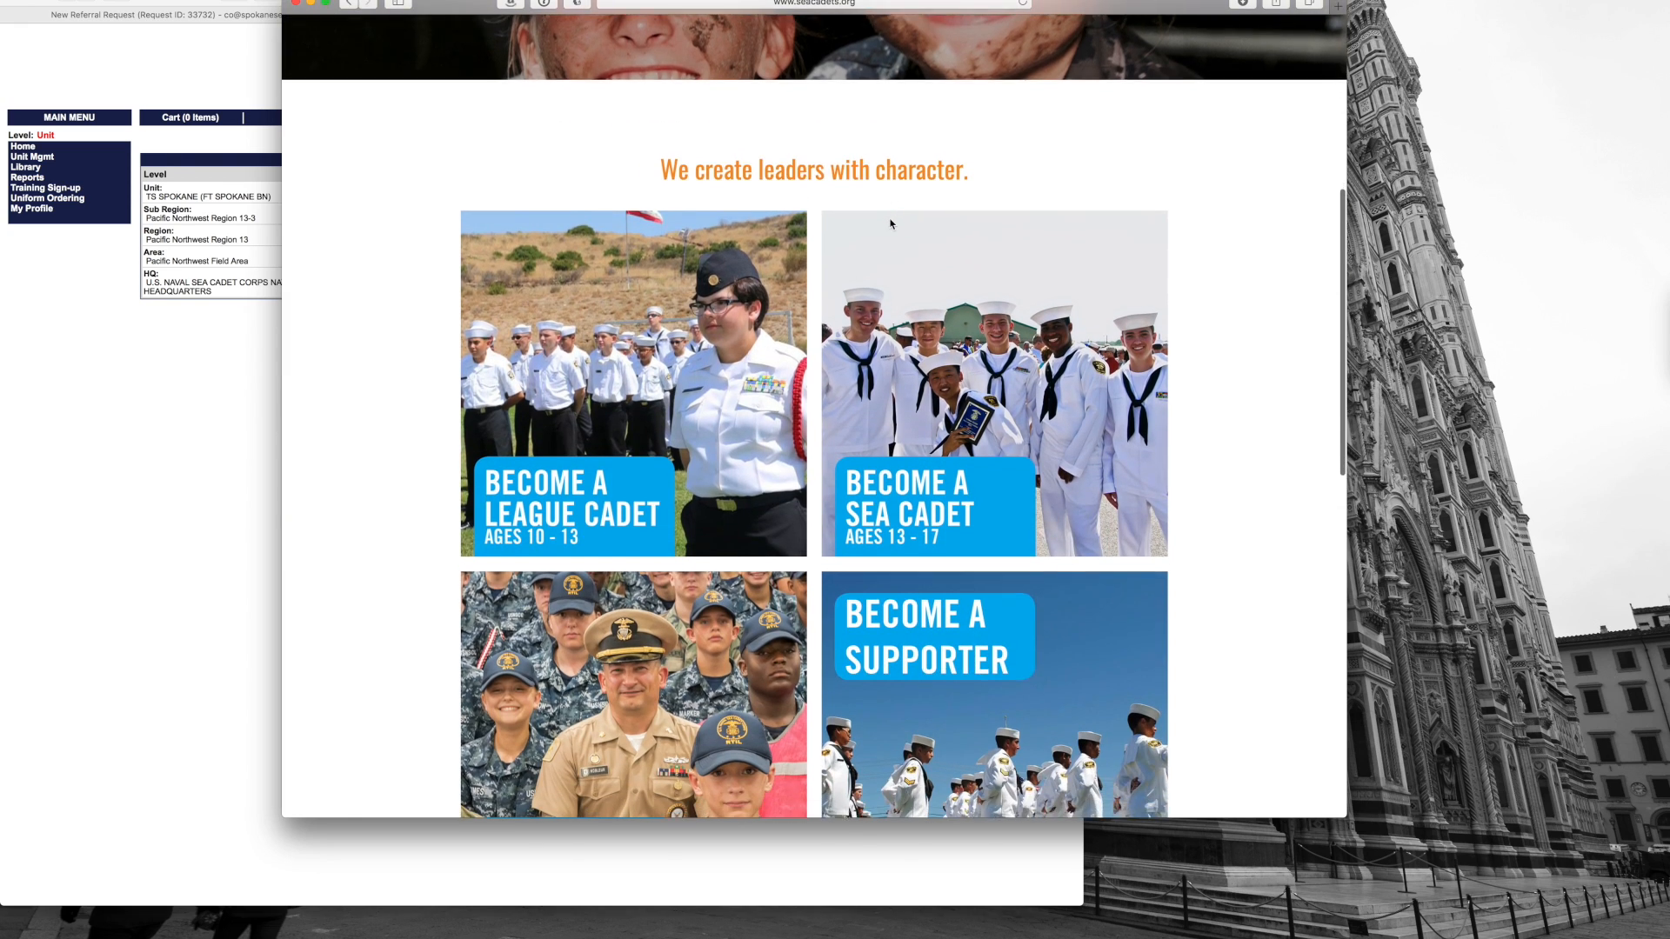
pyautogui.scroll(-7, 890, 224)
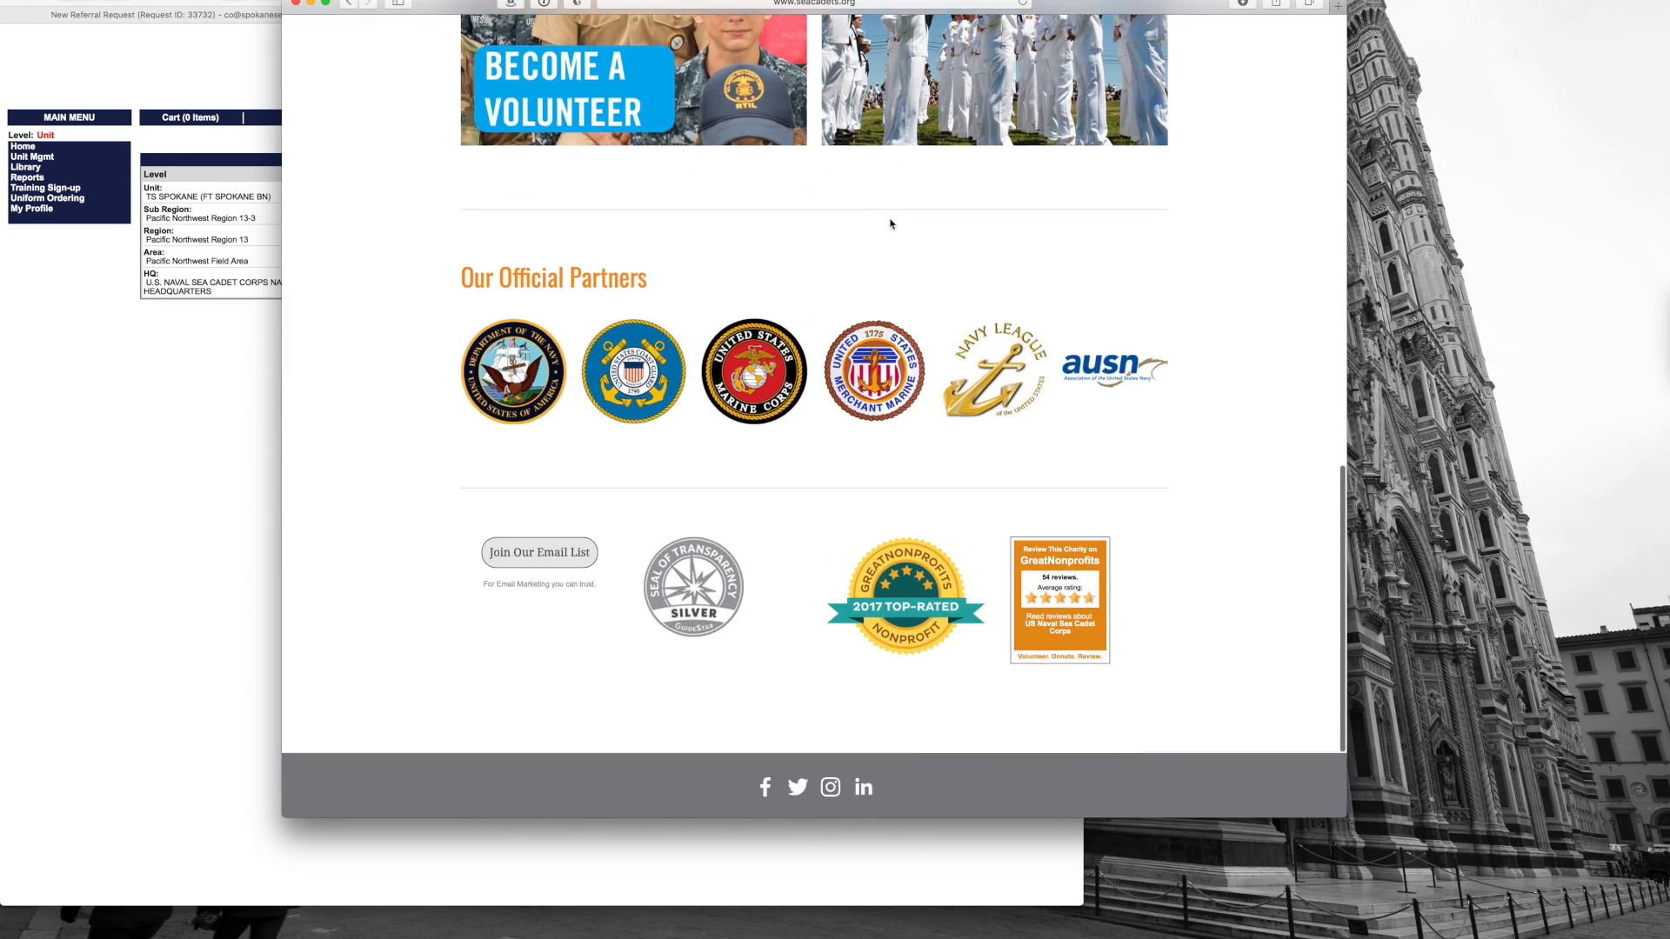
pyautogui.scroll(4, 890, 223)
pyautogui.scroll(13, 890, 223)
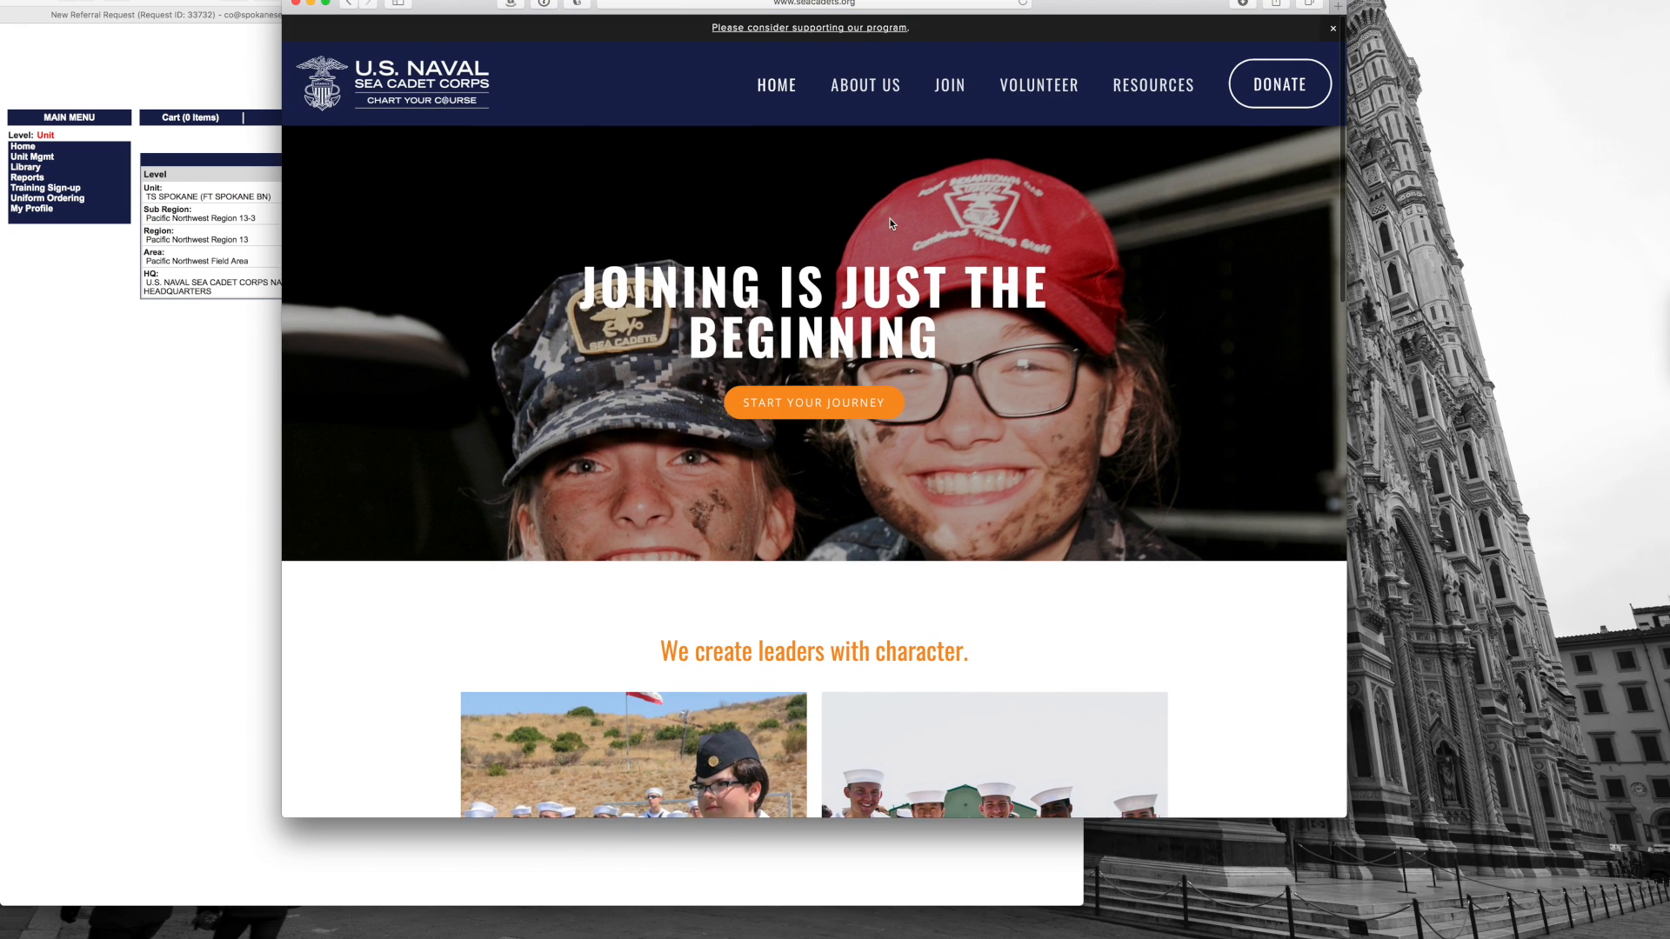
pyautogui.click(872, 405)
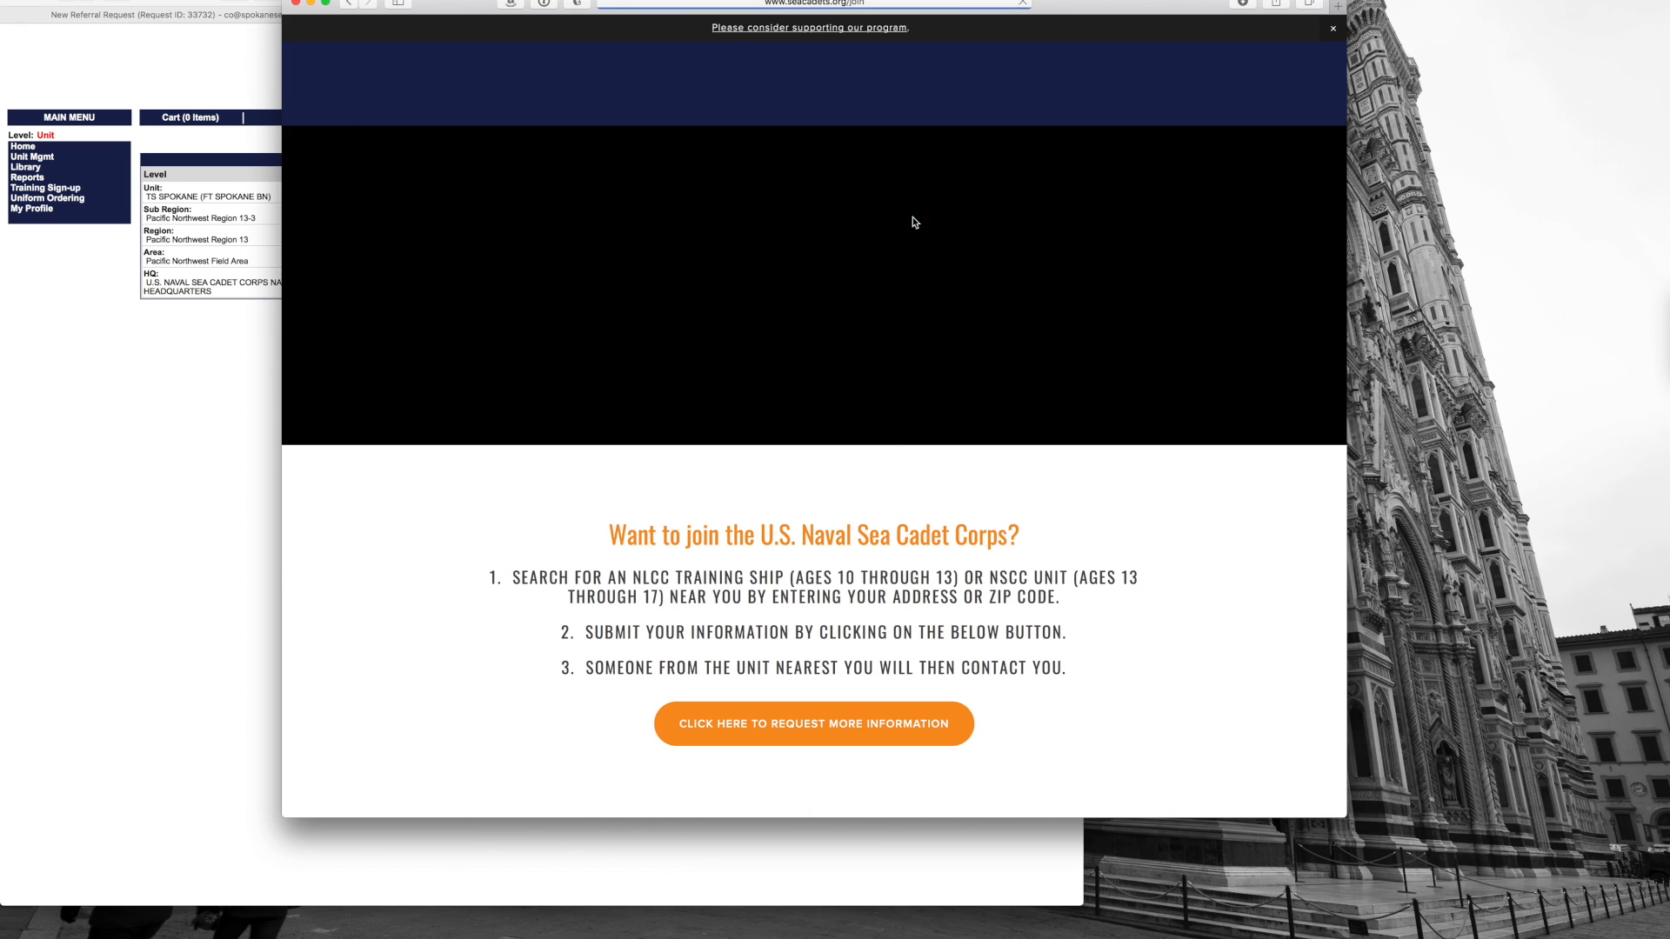
# Step: Check the Fort Spokane unit's details on the units map, then open the request-information form
pyautogui.scroll(-8, 809, 358)
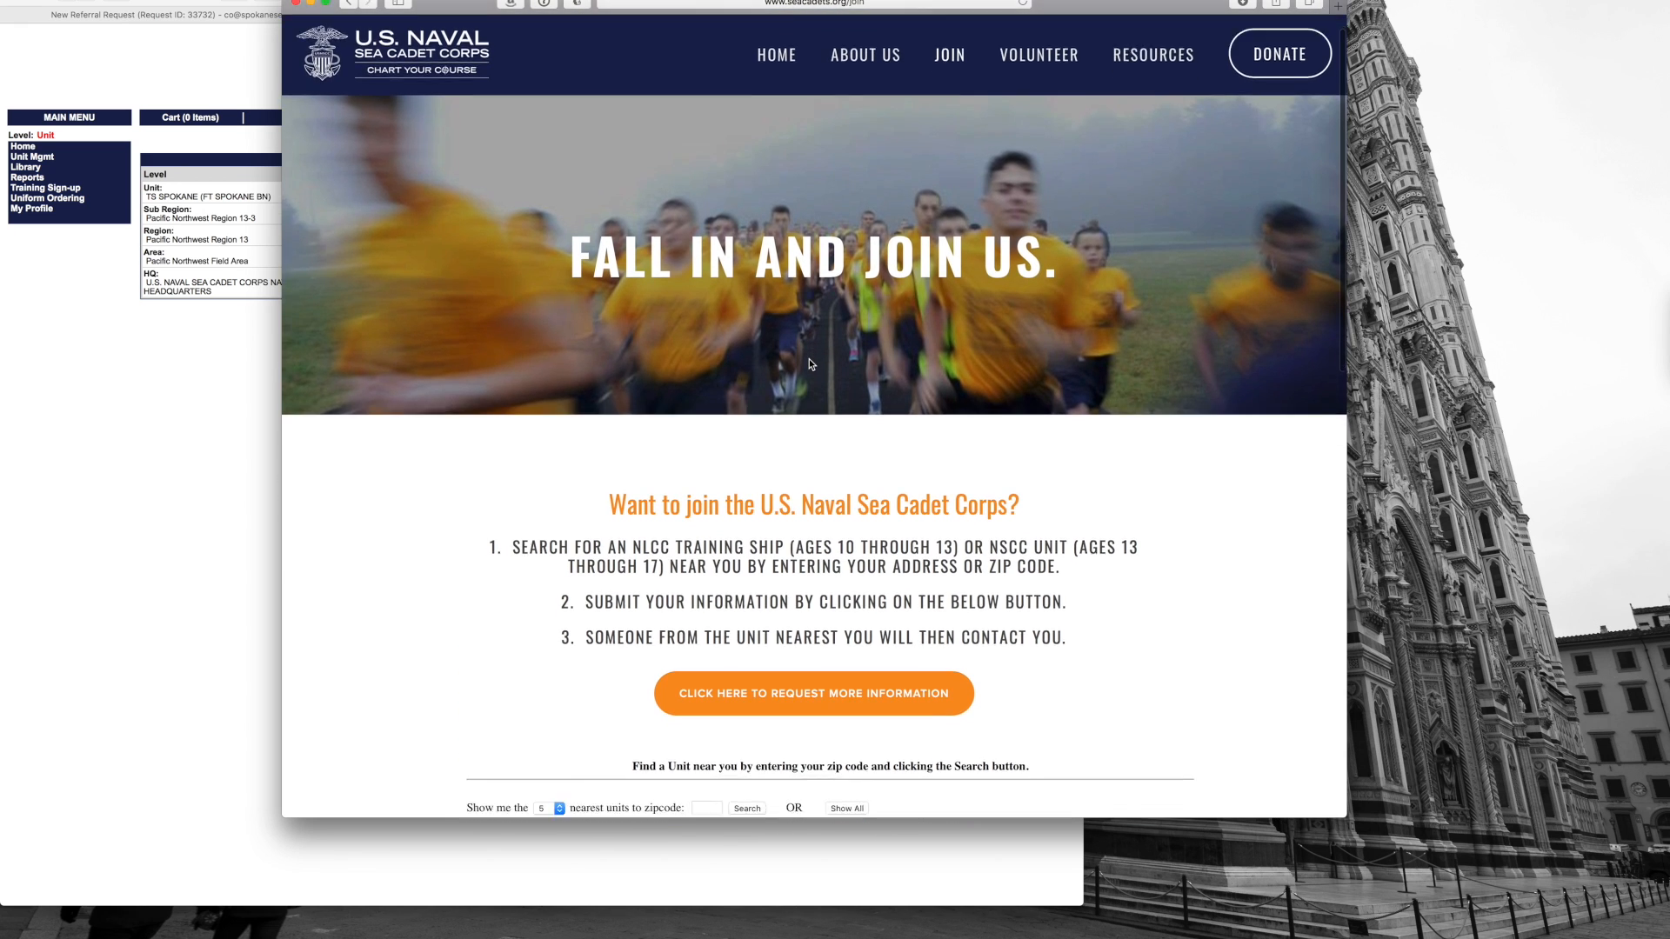
pyautogui.scroll(-3, 809, 359)
pyautogui.scroll(3, 1043, 339)
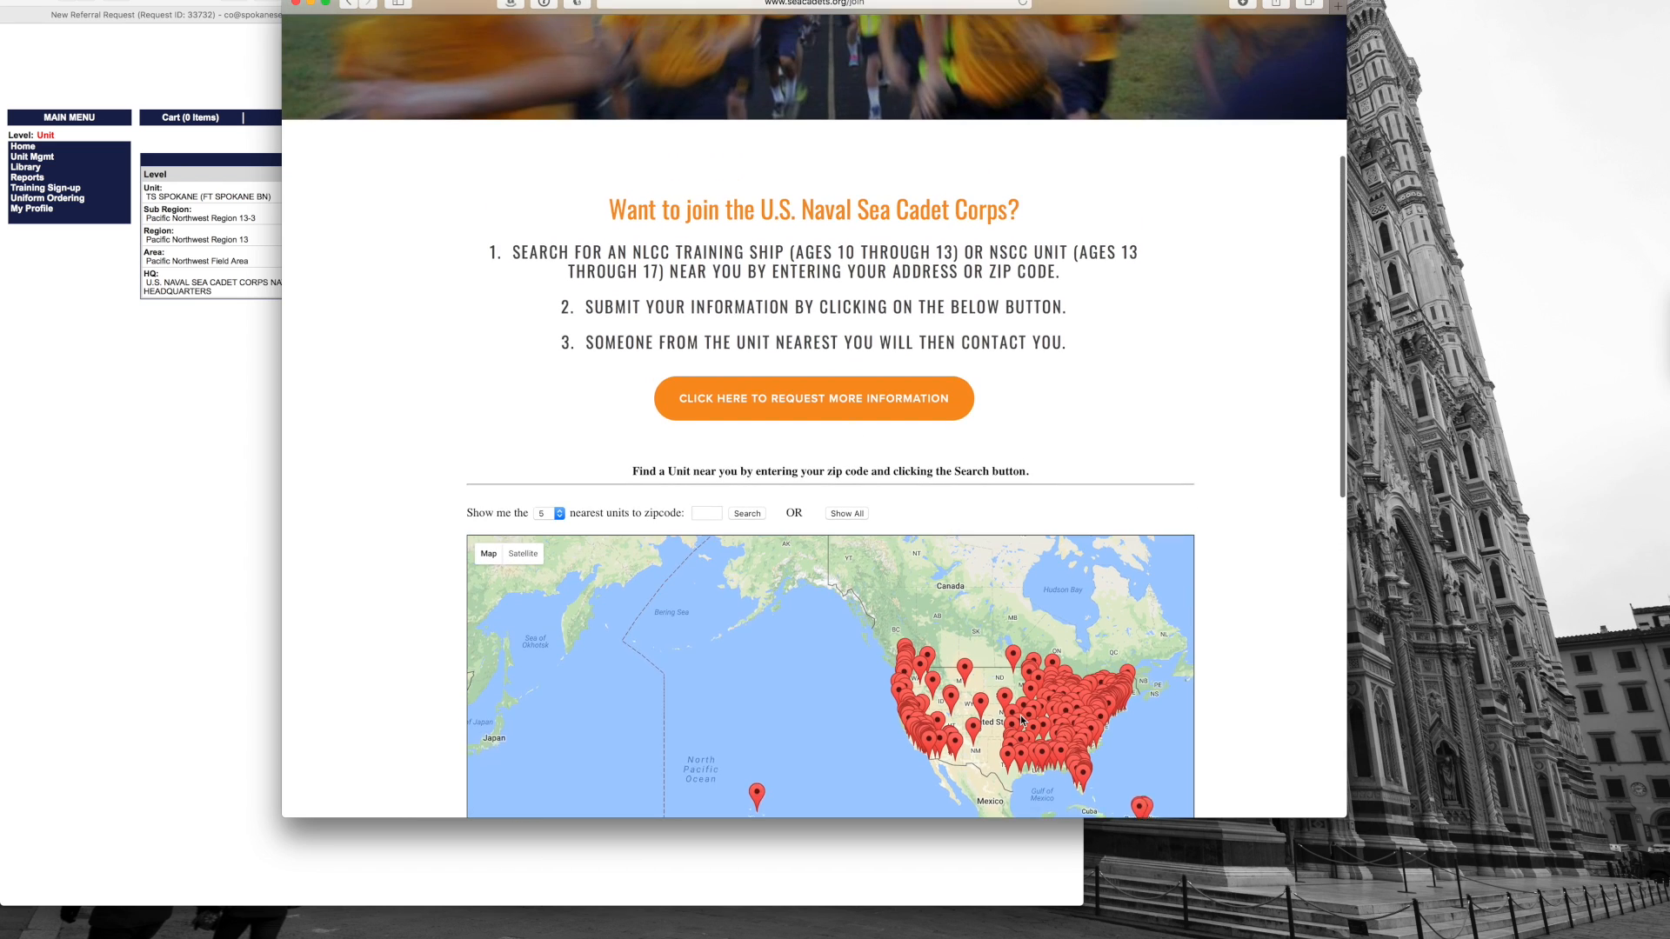
pyautogui.scroll(-2, 1218, 317)
pyautogui.scroll(-4, 1220, 318)
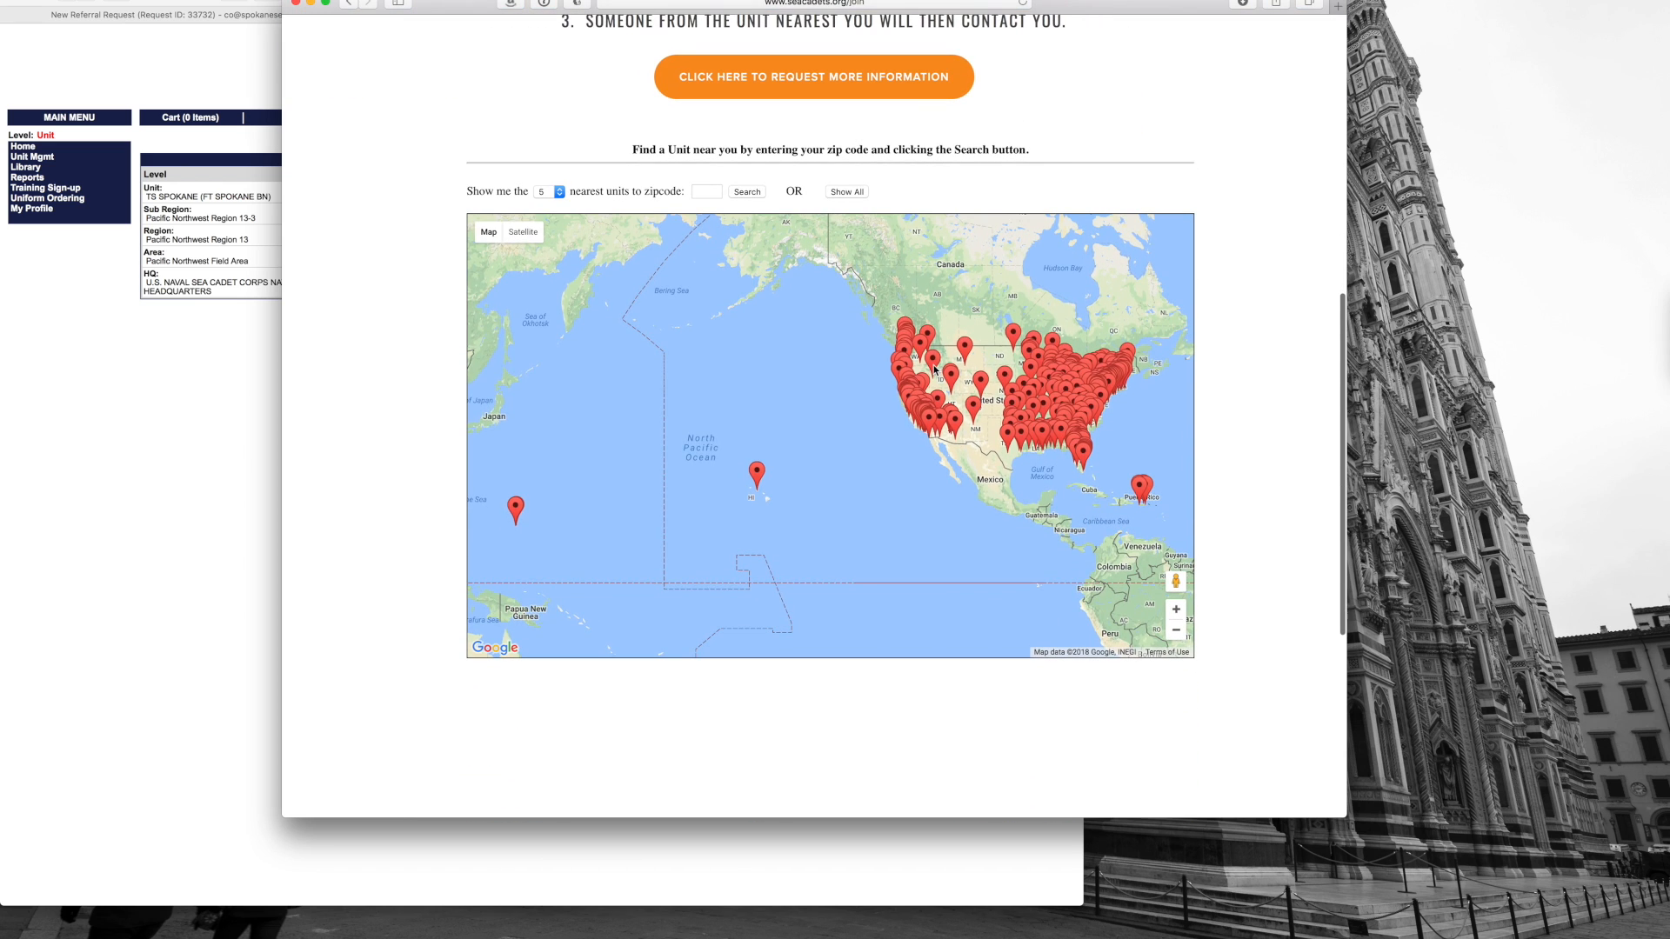
pyautogui.click(933, 339)
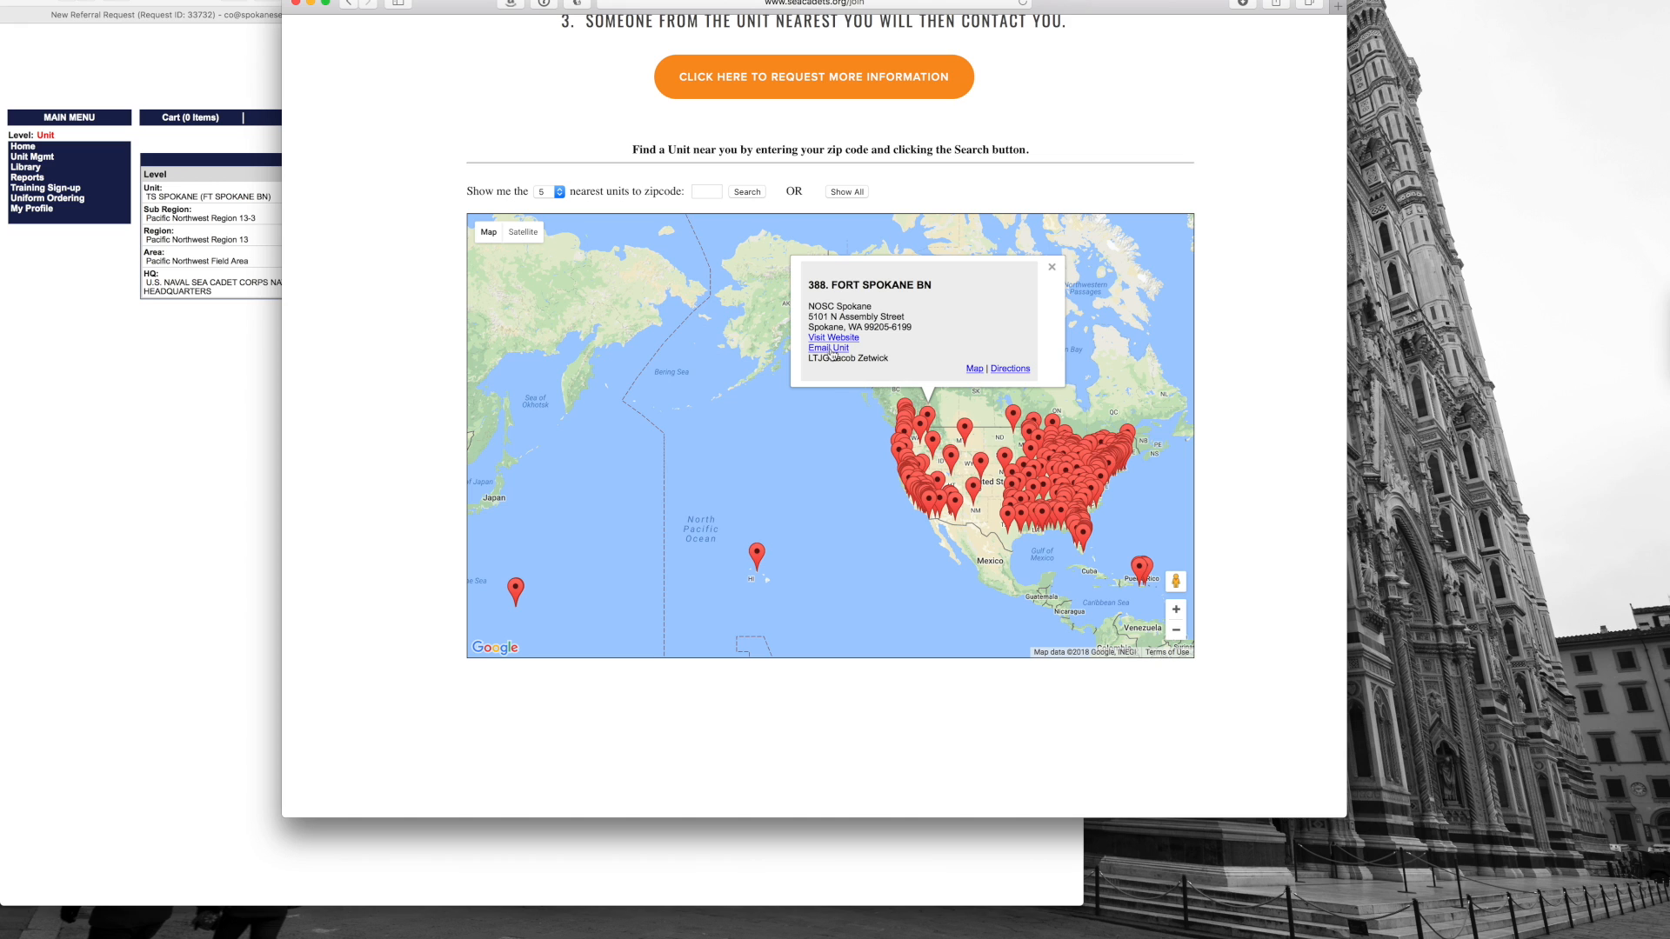
pyautogui.click(1052, 270)
pyautogui.scroll(5, 918, 285)
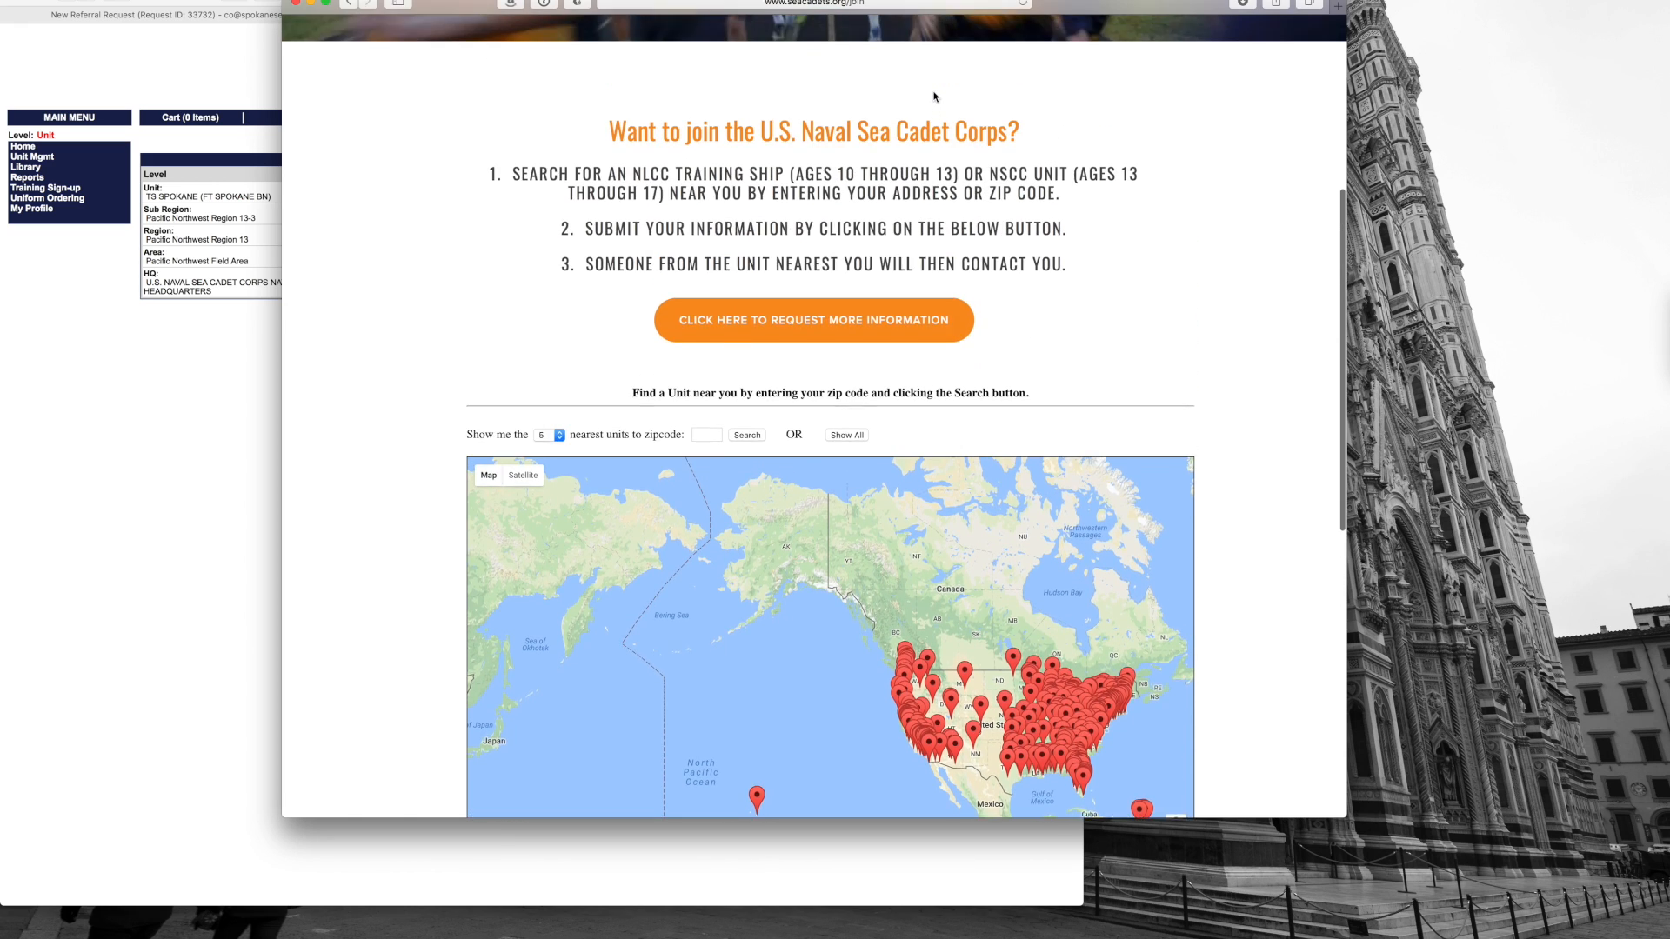
pyautogui.click(913, 329)
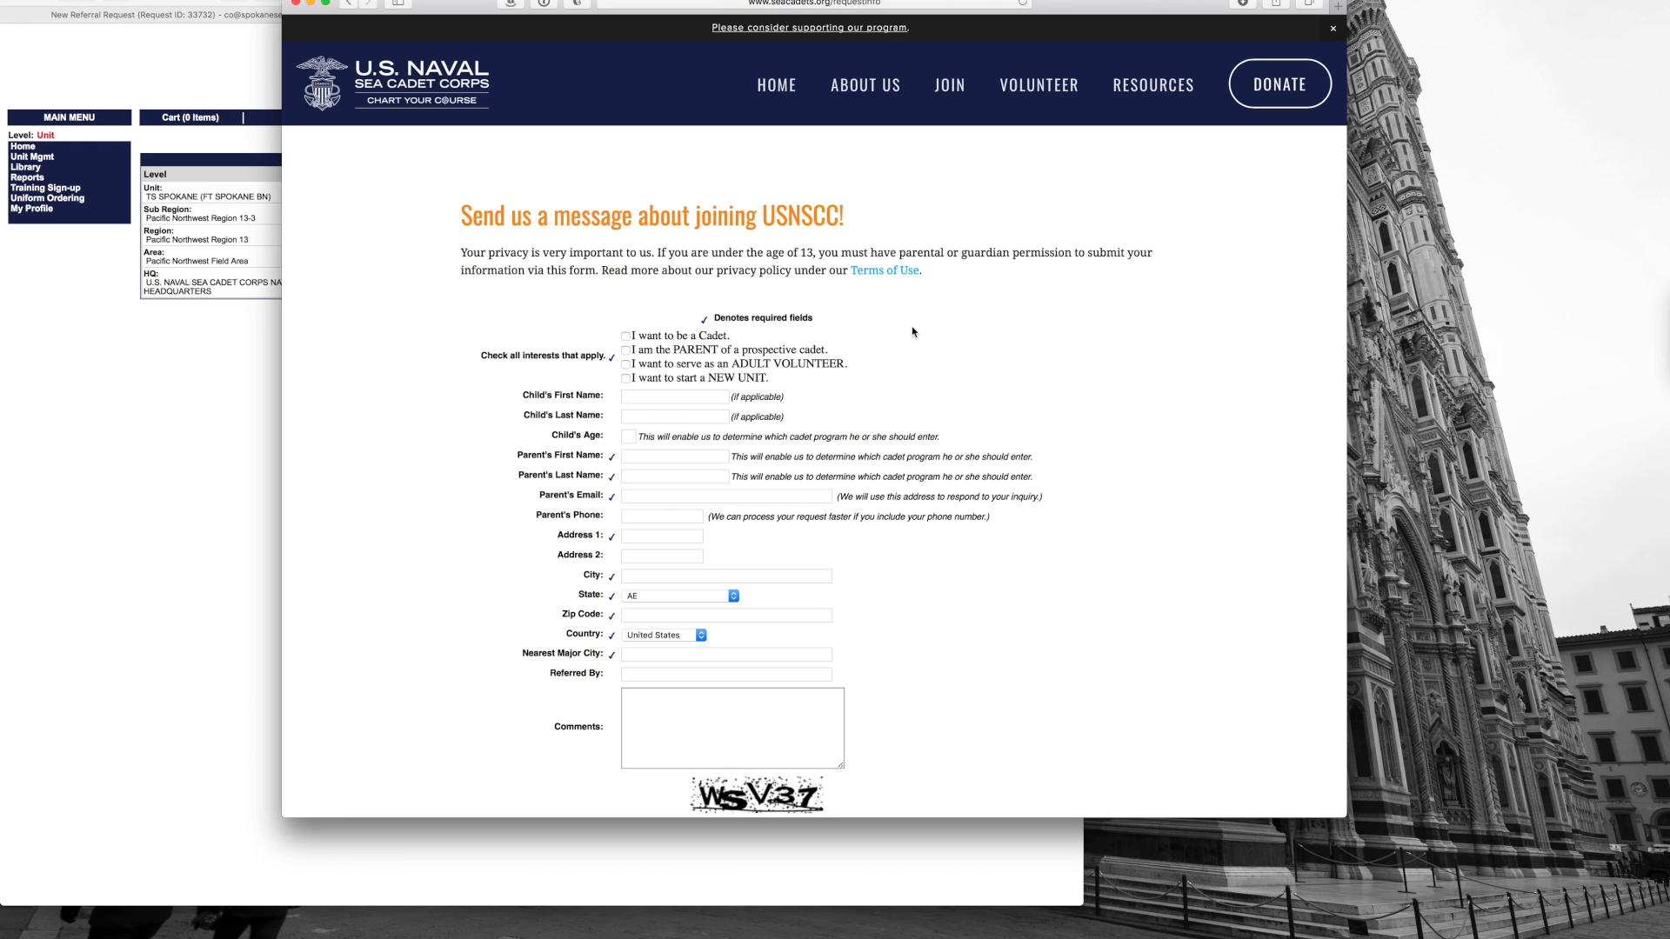
# Step: Review the request form's interests, child, parent, address and verification-code fields, then reposition the window
pyautogui.scroll(-2, 509, 315)
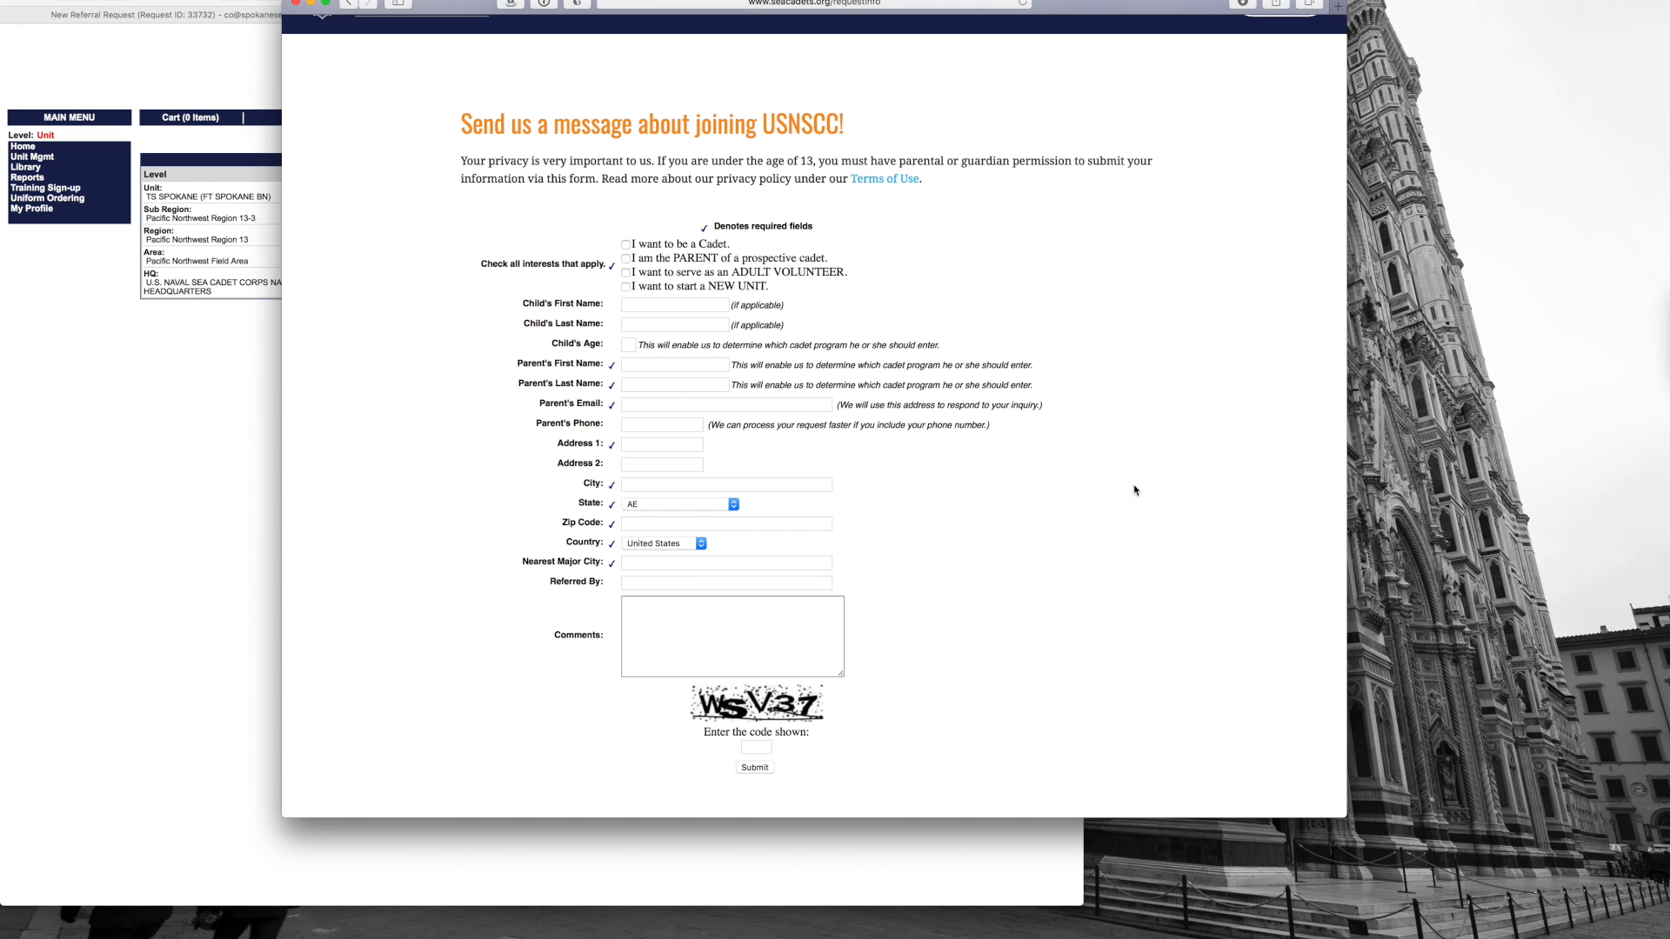
pyautogui.scroll(1, 1007, 340)
pyautogui.scroll(-2, 1007, 340)
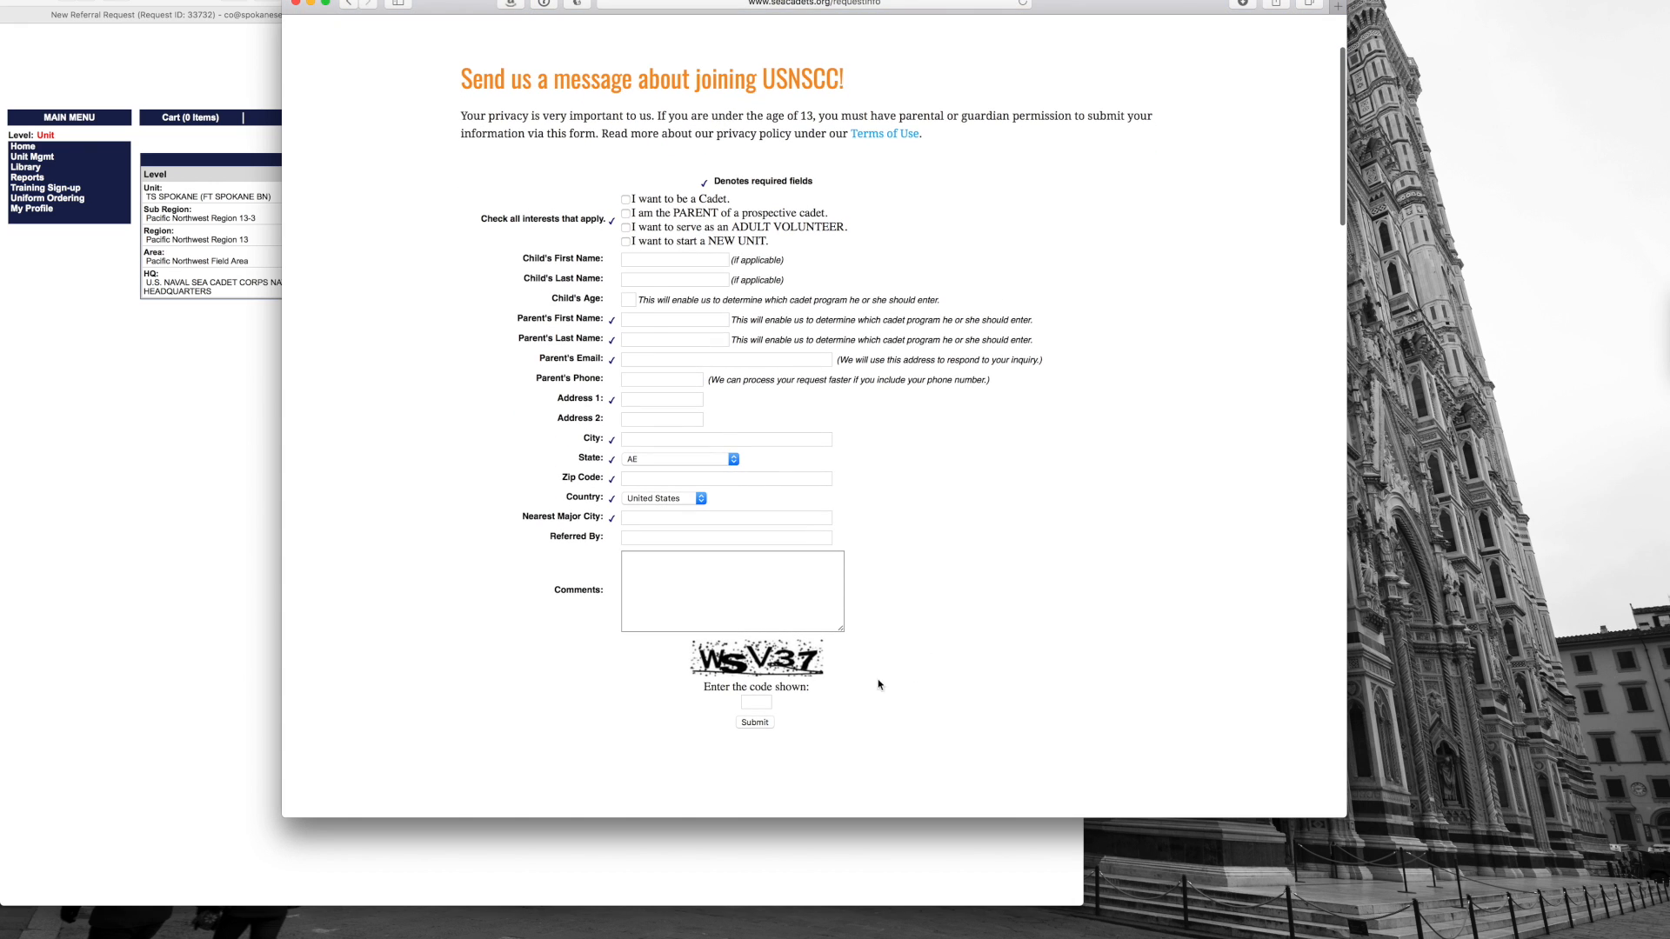
pyautogui.scroll(3, 1034, 307)
pyautogui.scroll(1, 1035, 307)
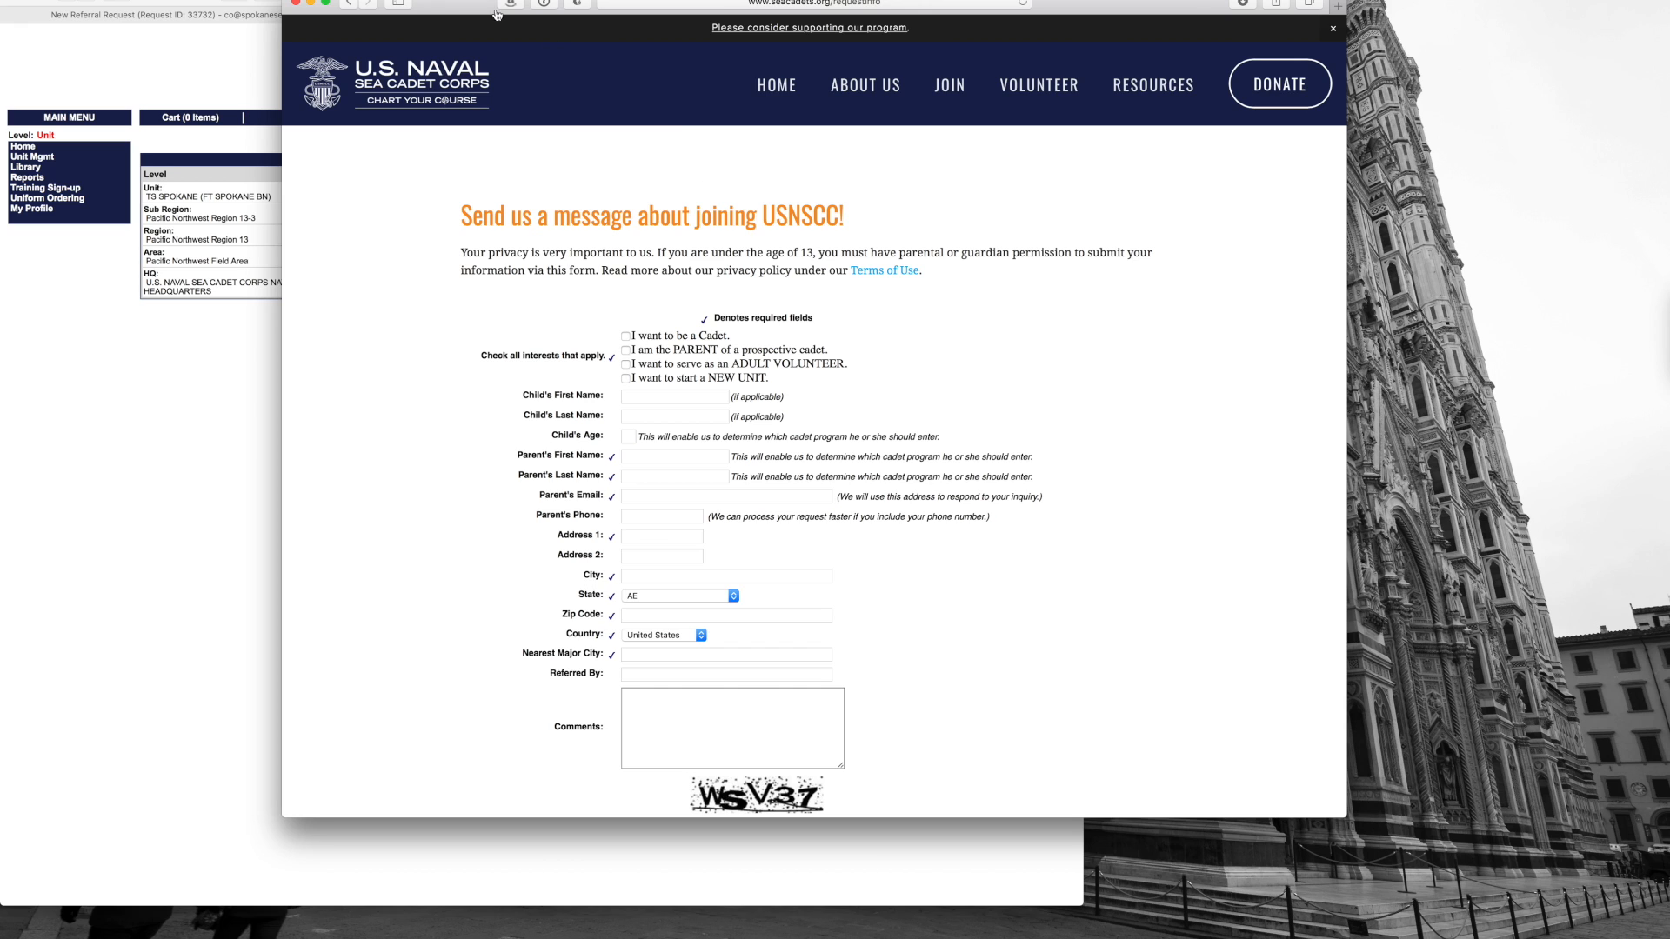
pyautogui.moveTo(479, 3); pyautogui.dragTo(533, 22)
# Step: Check the New Referral Request email in Gmail, then return to the Magellan portal
pyautogui.click(850, 2)
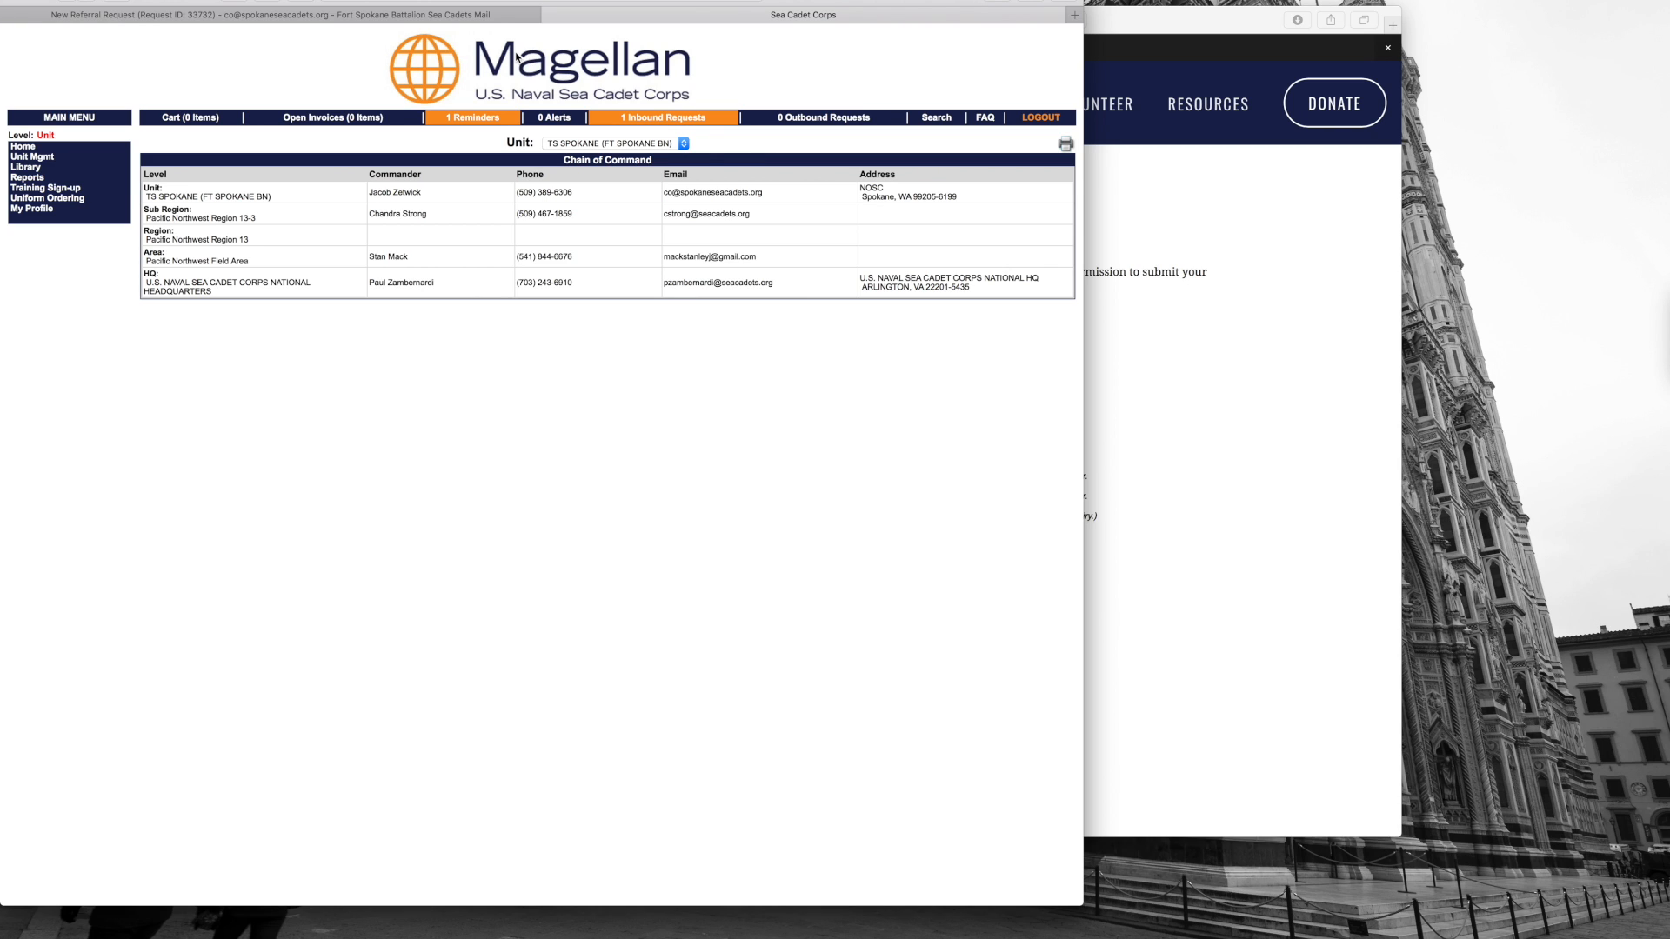
pyautogui.click(485, 17)
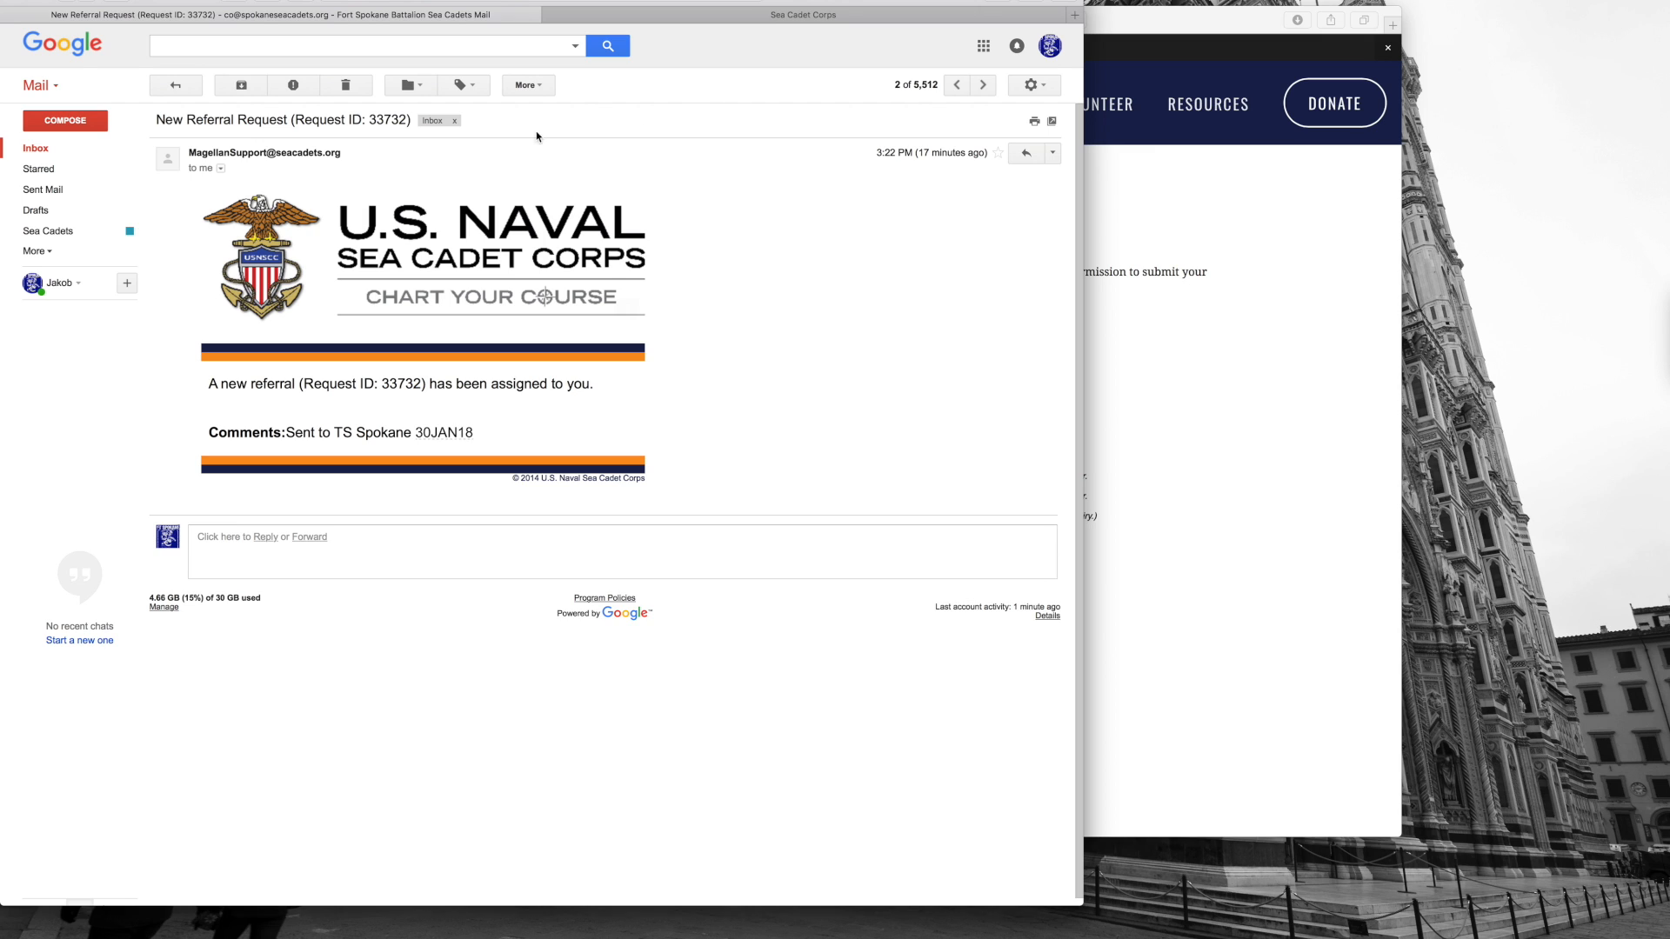
pyautogui.click(743, 16)
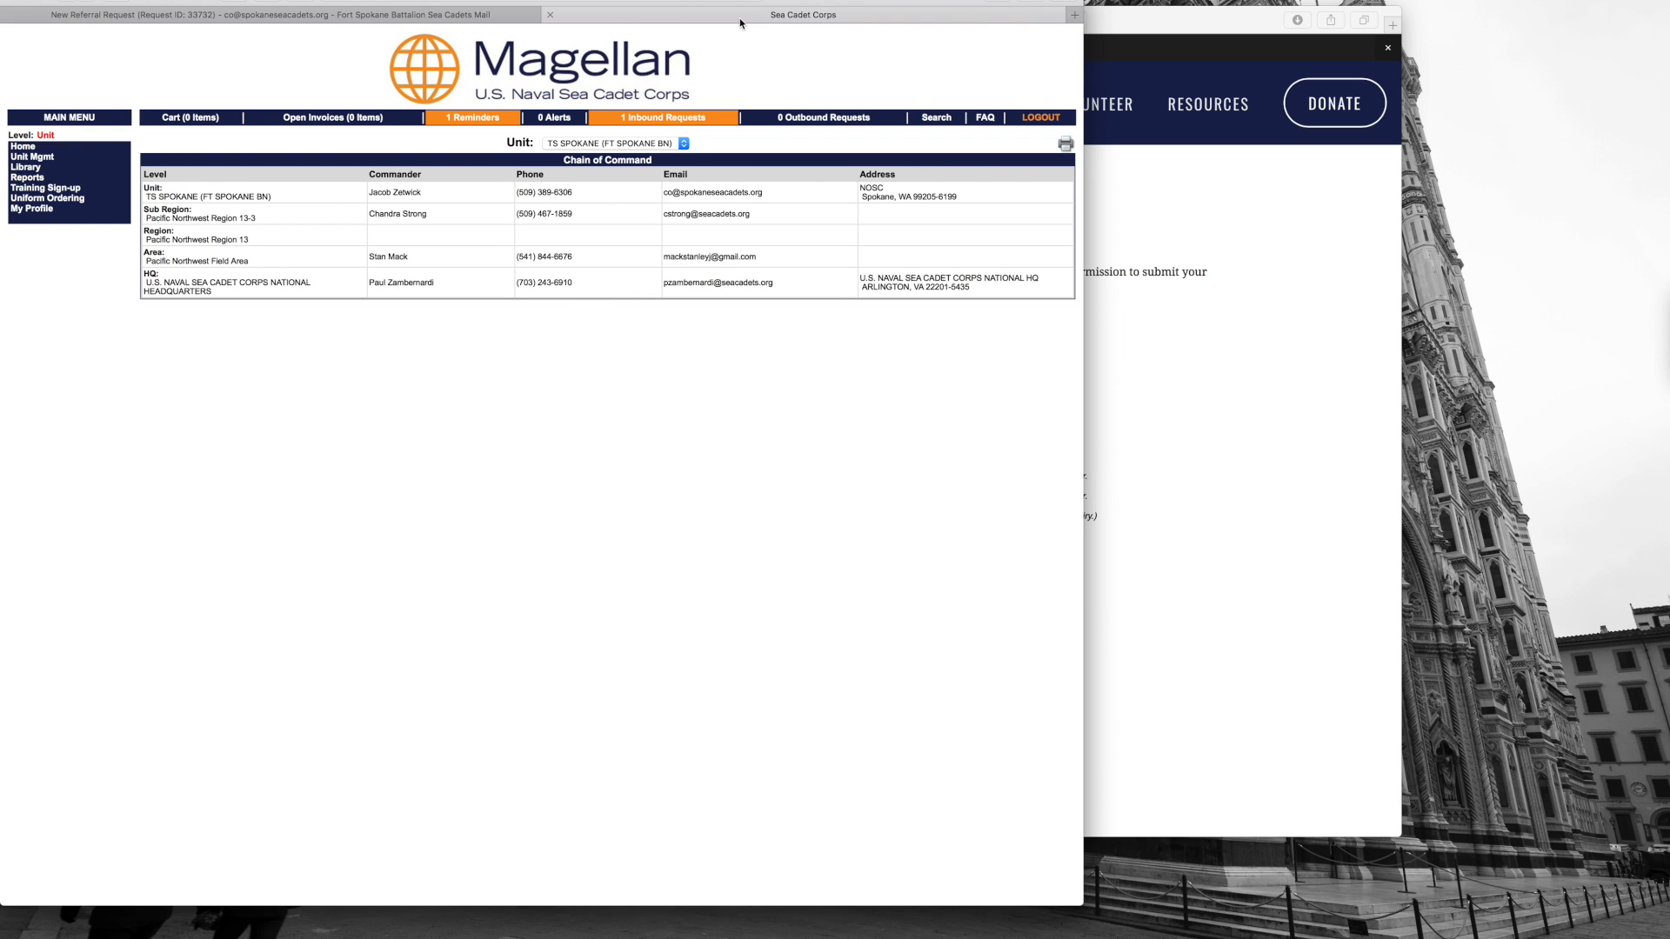
pyautogui.click(653, 117)
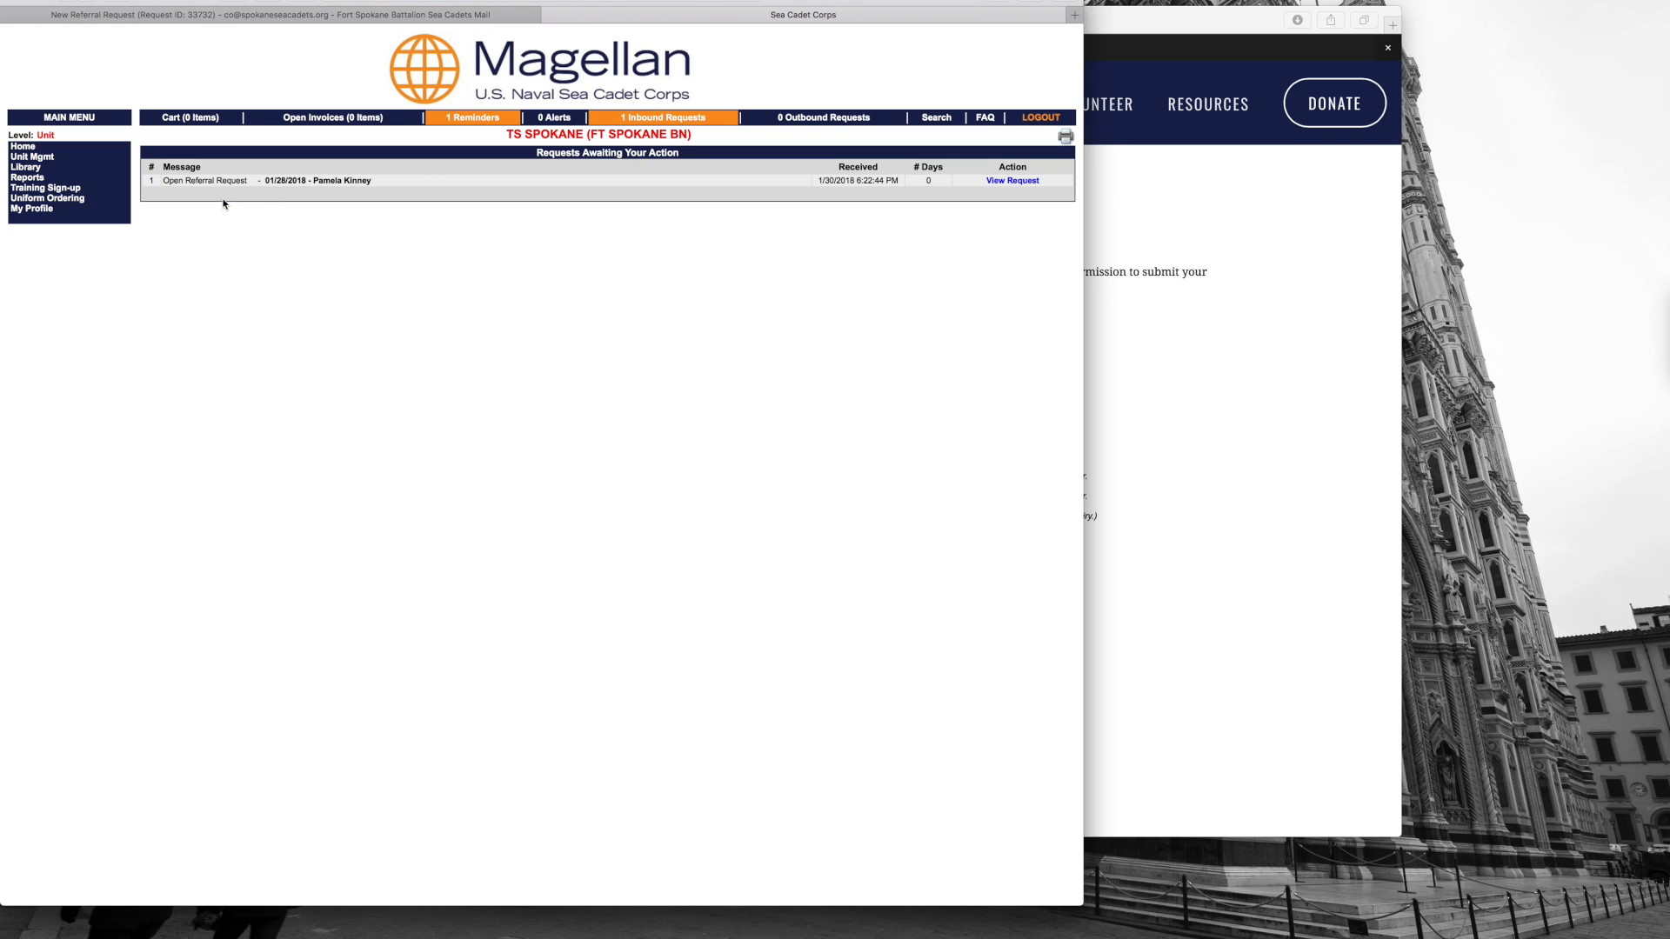
pyautogui.click(1009, 181)
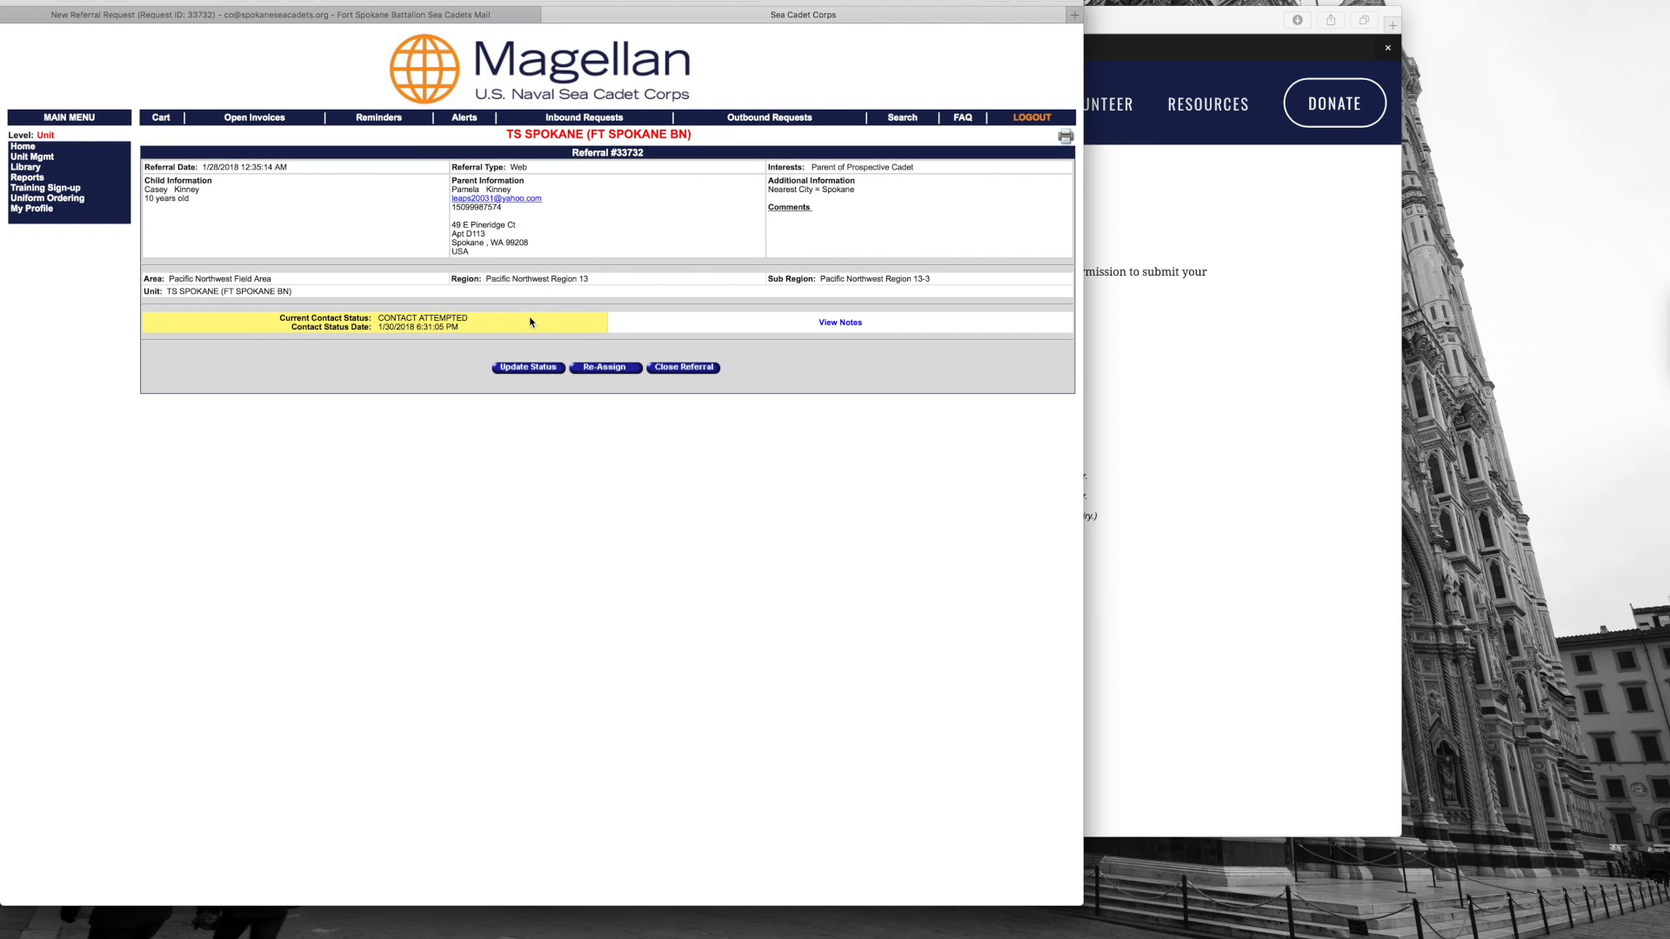
pyautogui.moveTo(836, 326)
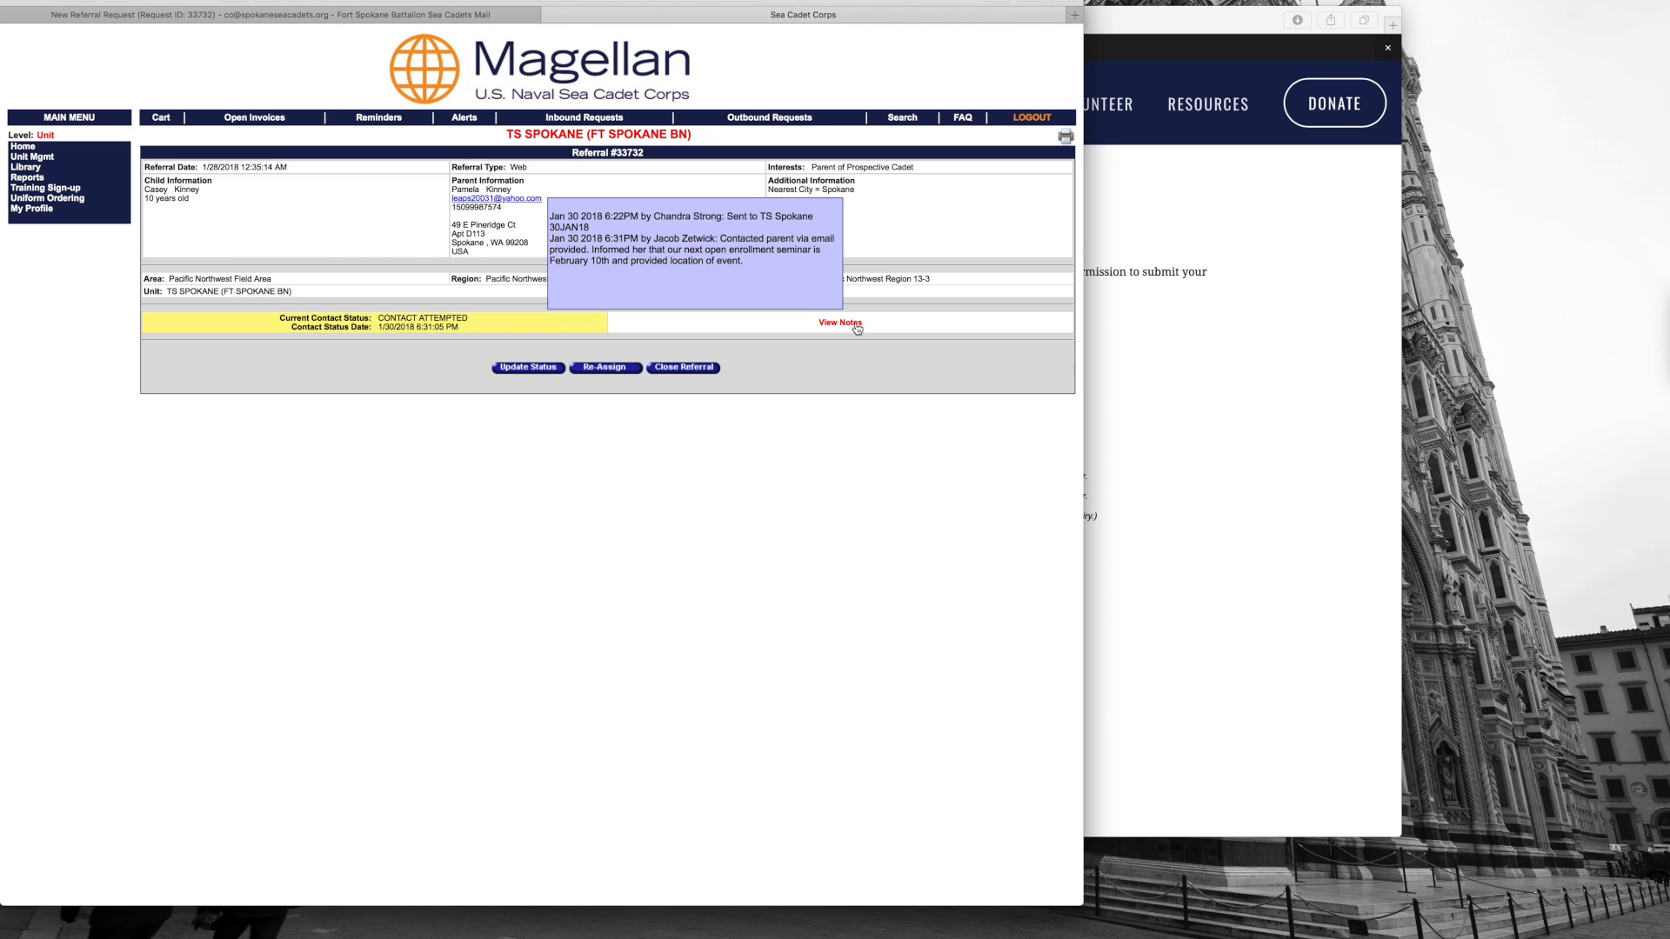
pyautogui.click(366, 17)
# Step: Open the top Sent Mail message to Training Ship Spokane League Cadet Corps with FSBpamphlet.pdf
pyautogui.click(52, 195)
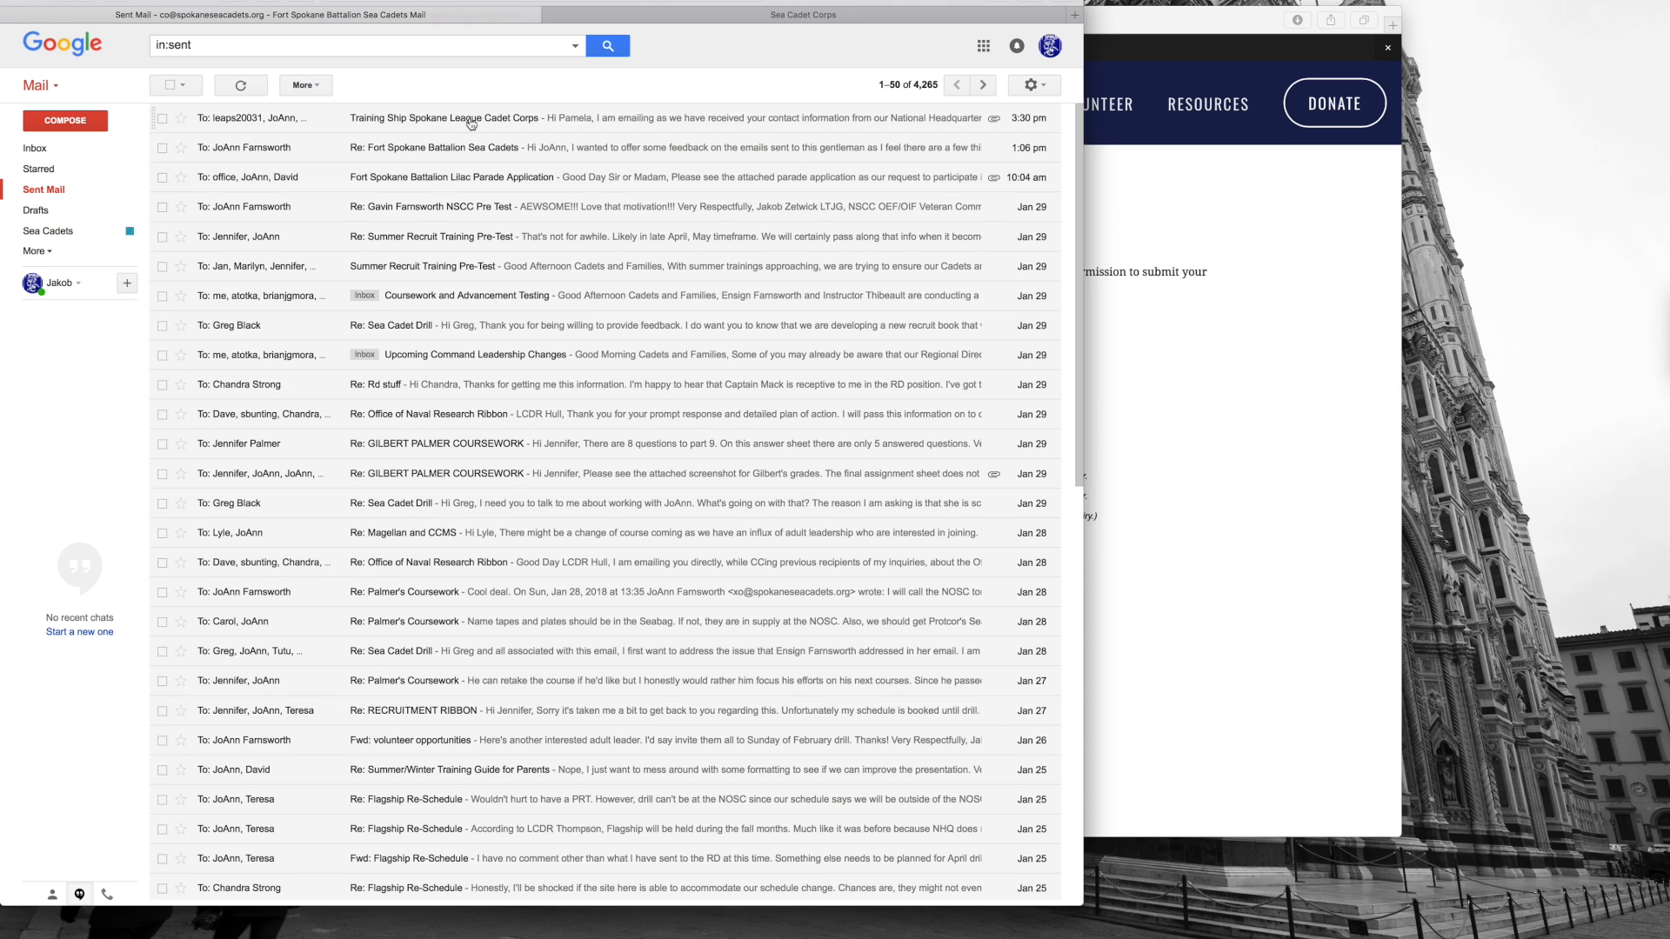
pyautogui.click(470, 120)
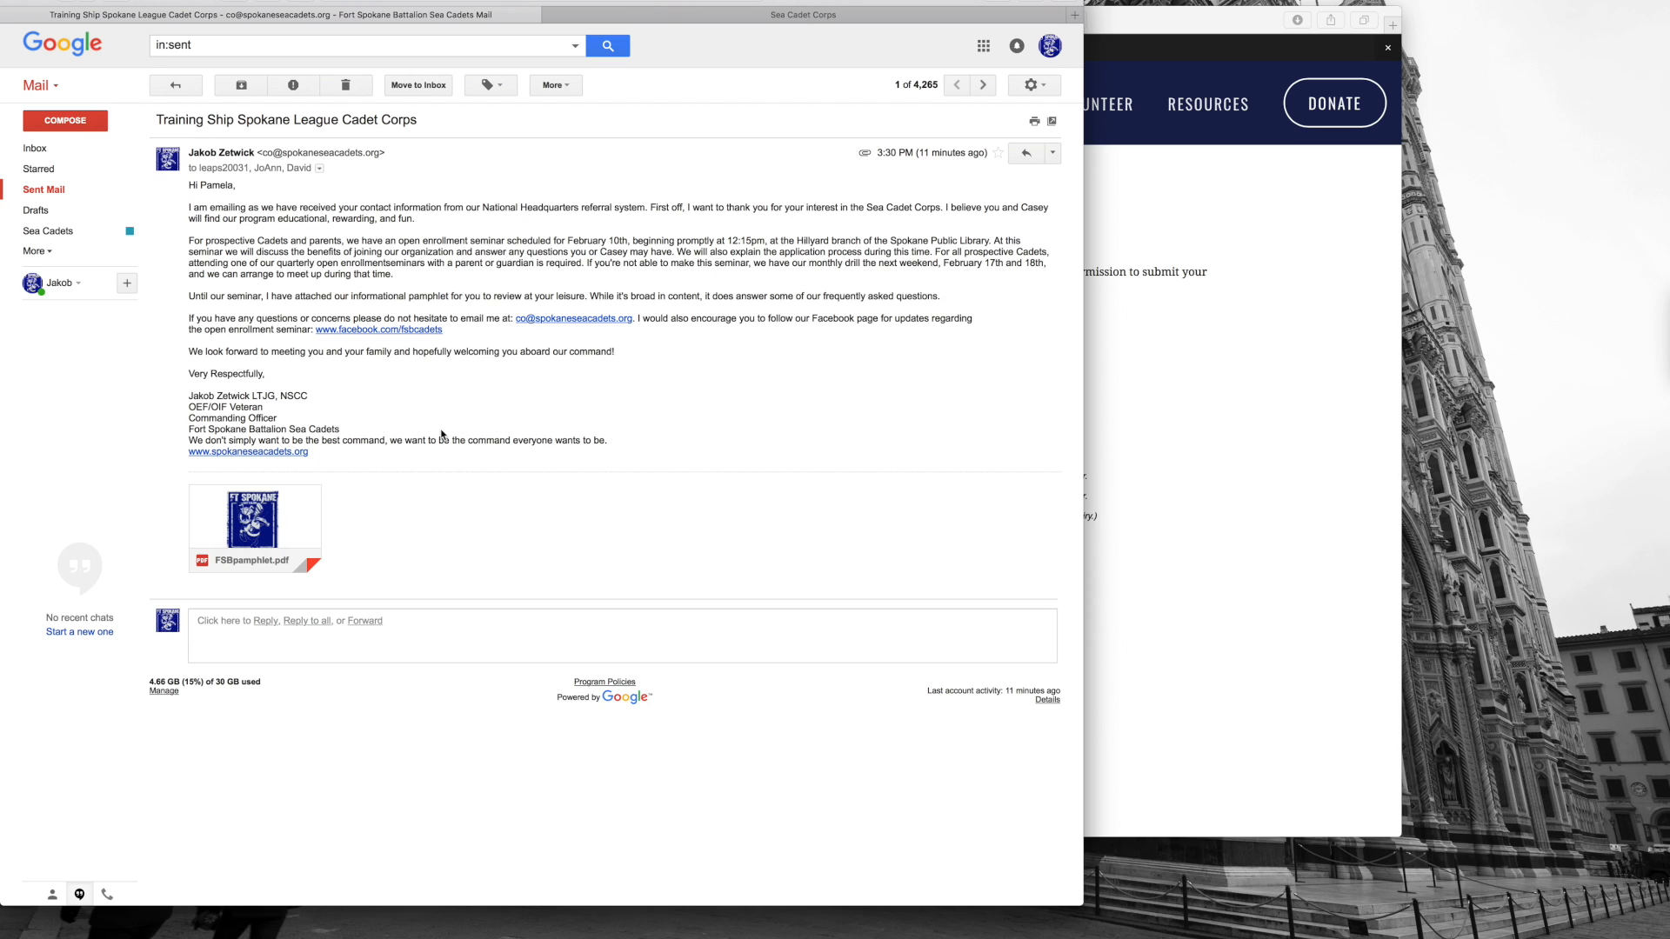
pyautogui.moveTo(306, 548)
pyautogui.click(763, 18)
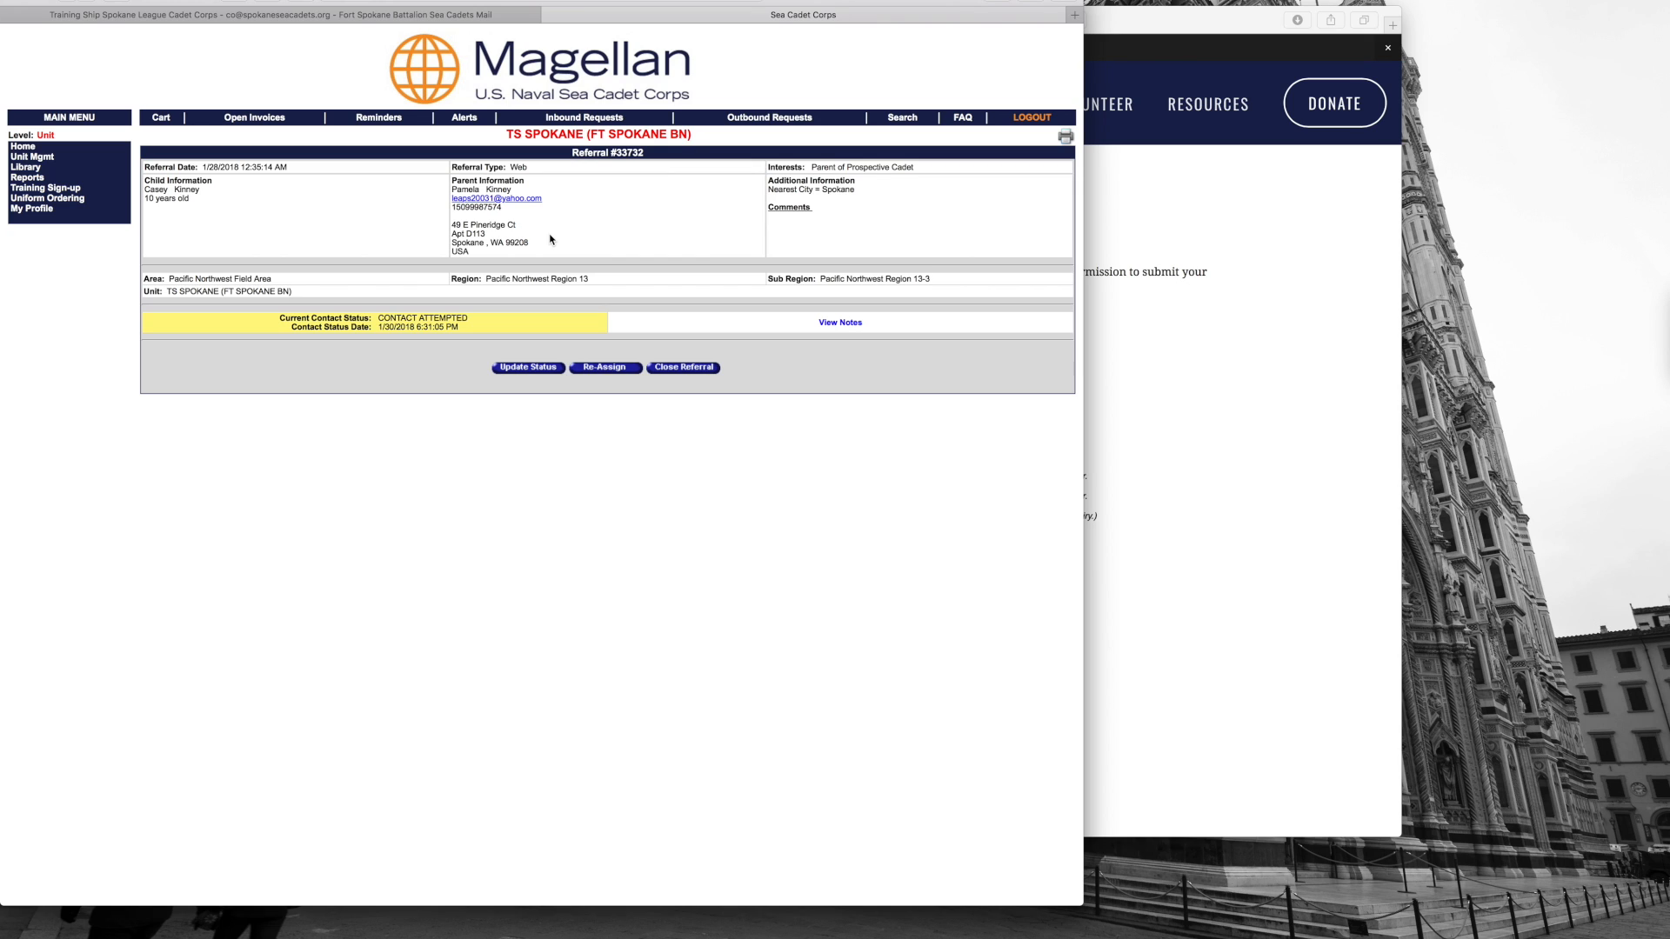
pyautogui.click(522, 369)
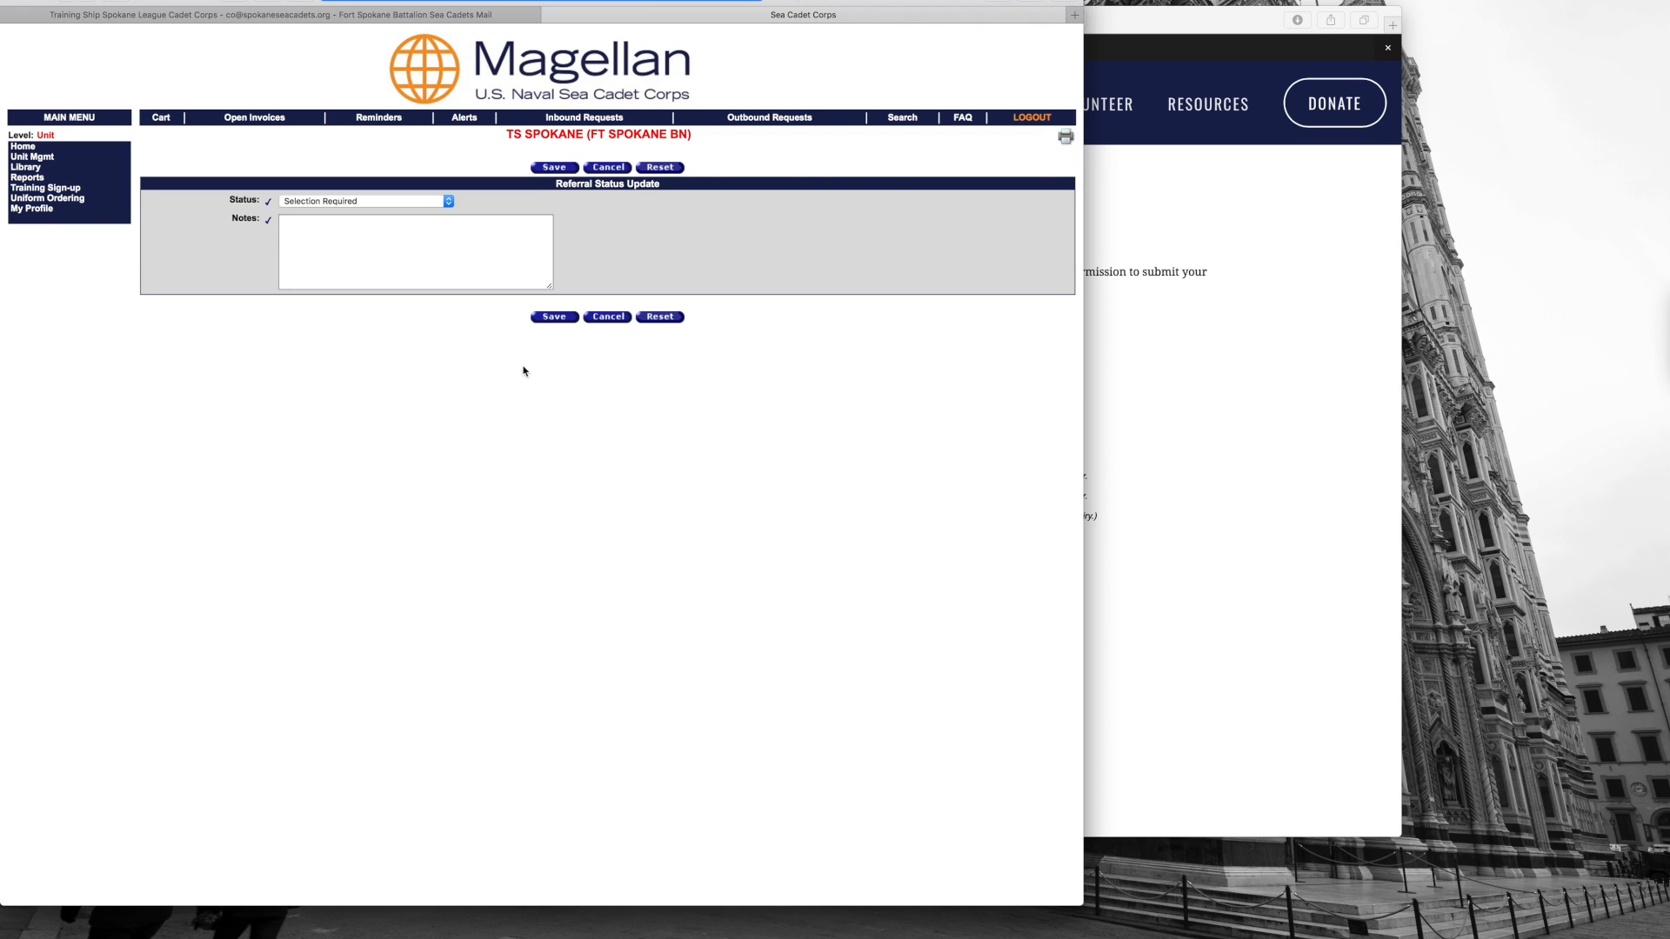
pyautogui.click(441, 201)
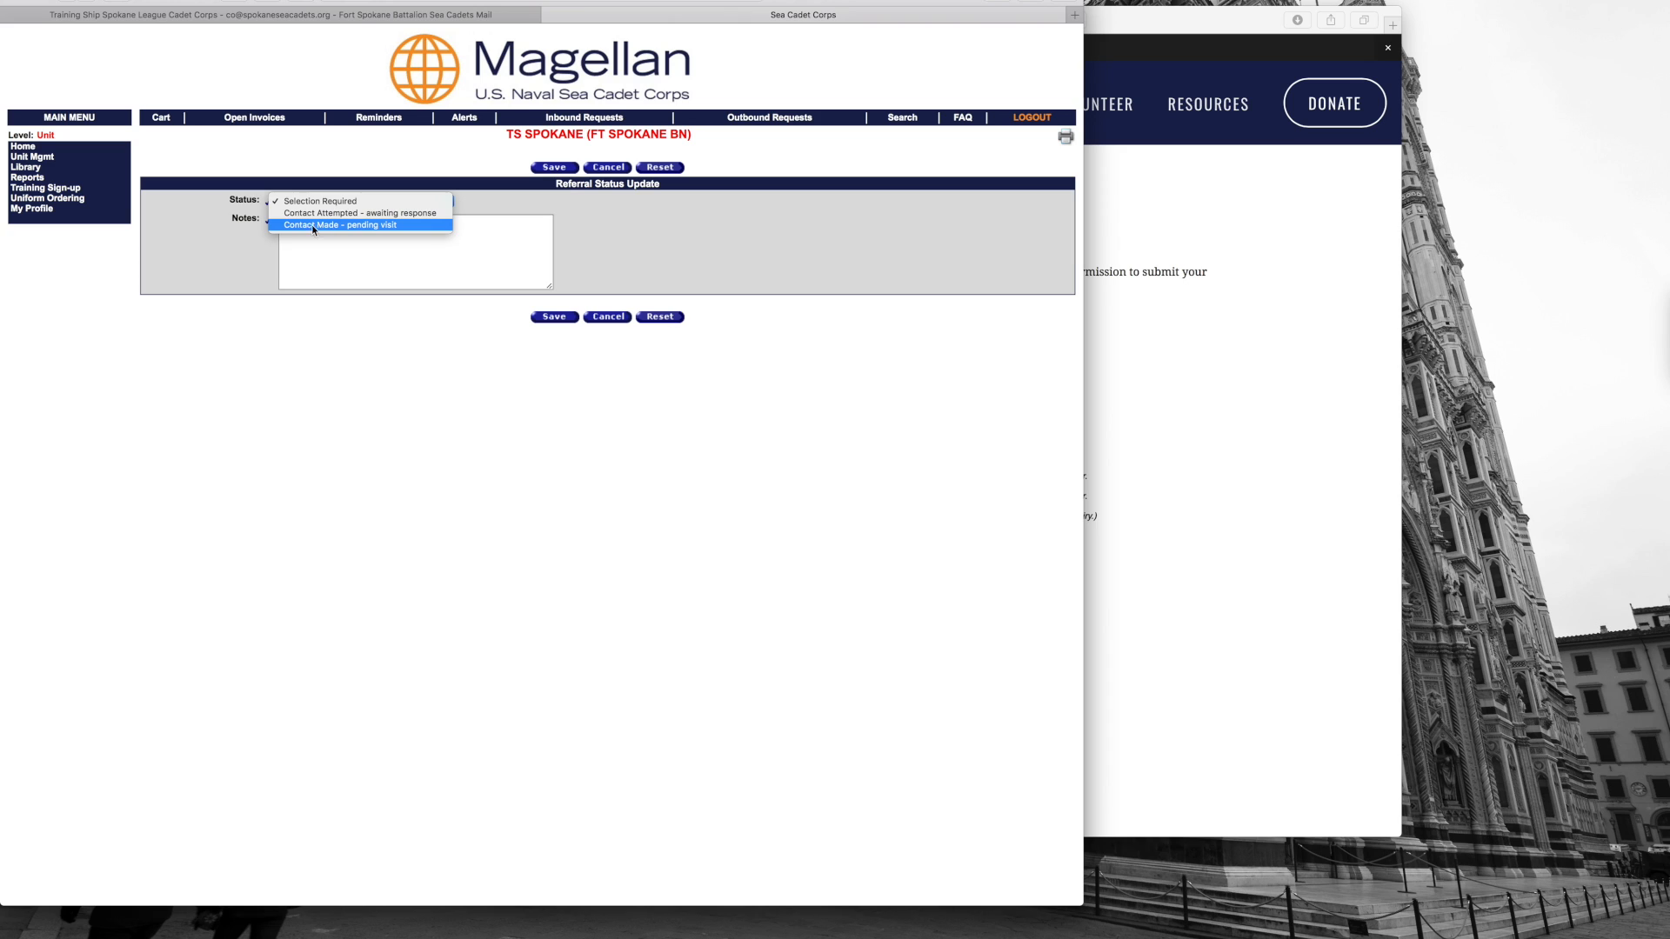
pyautogui.click(377, 249)
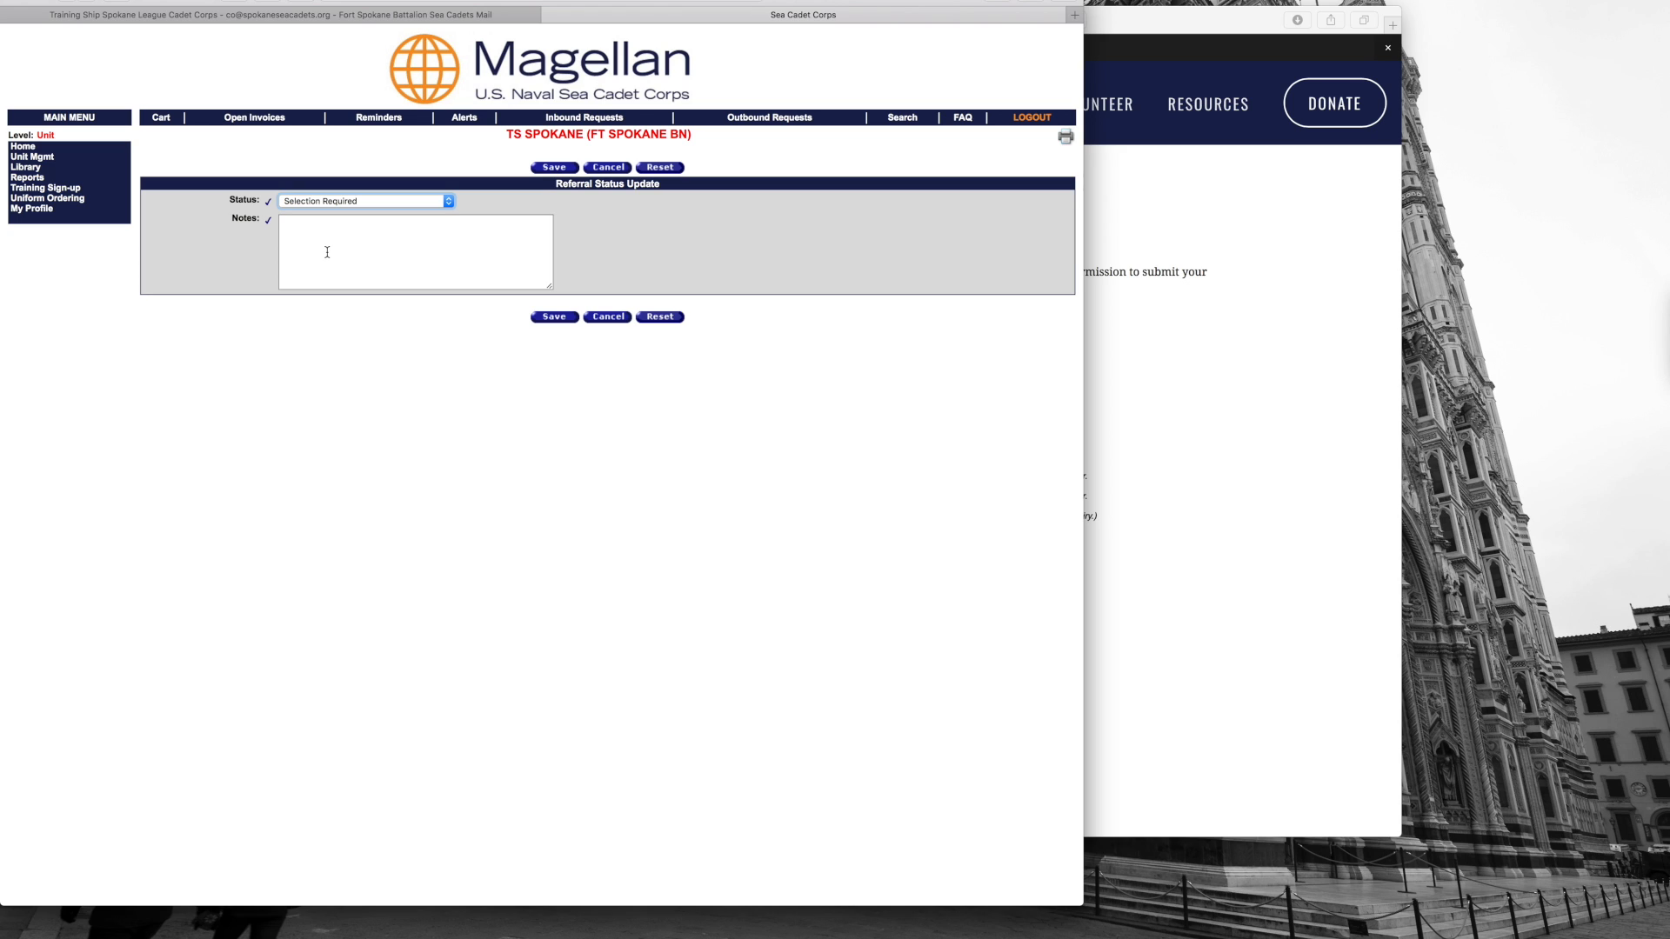
pyautogui.click(597, 318)
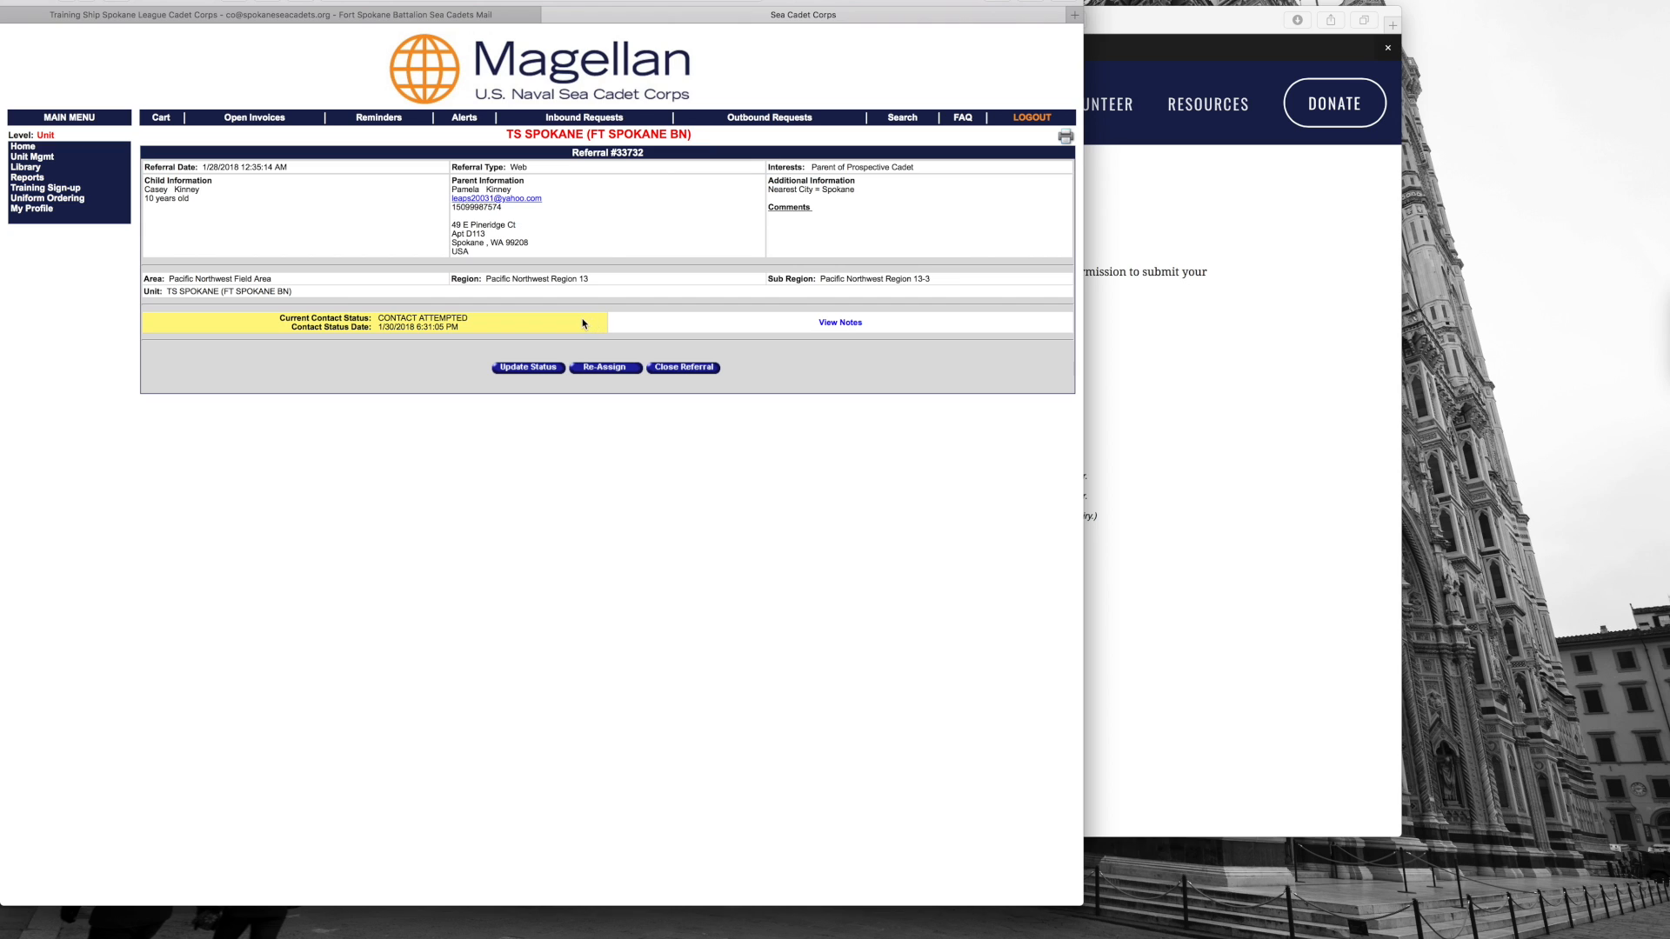
pyautogui.click(674, 368)
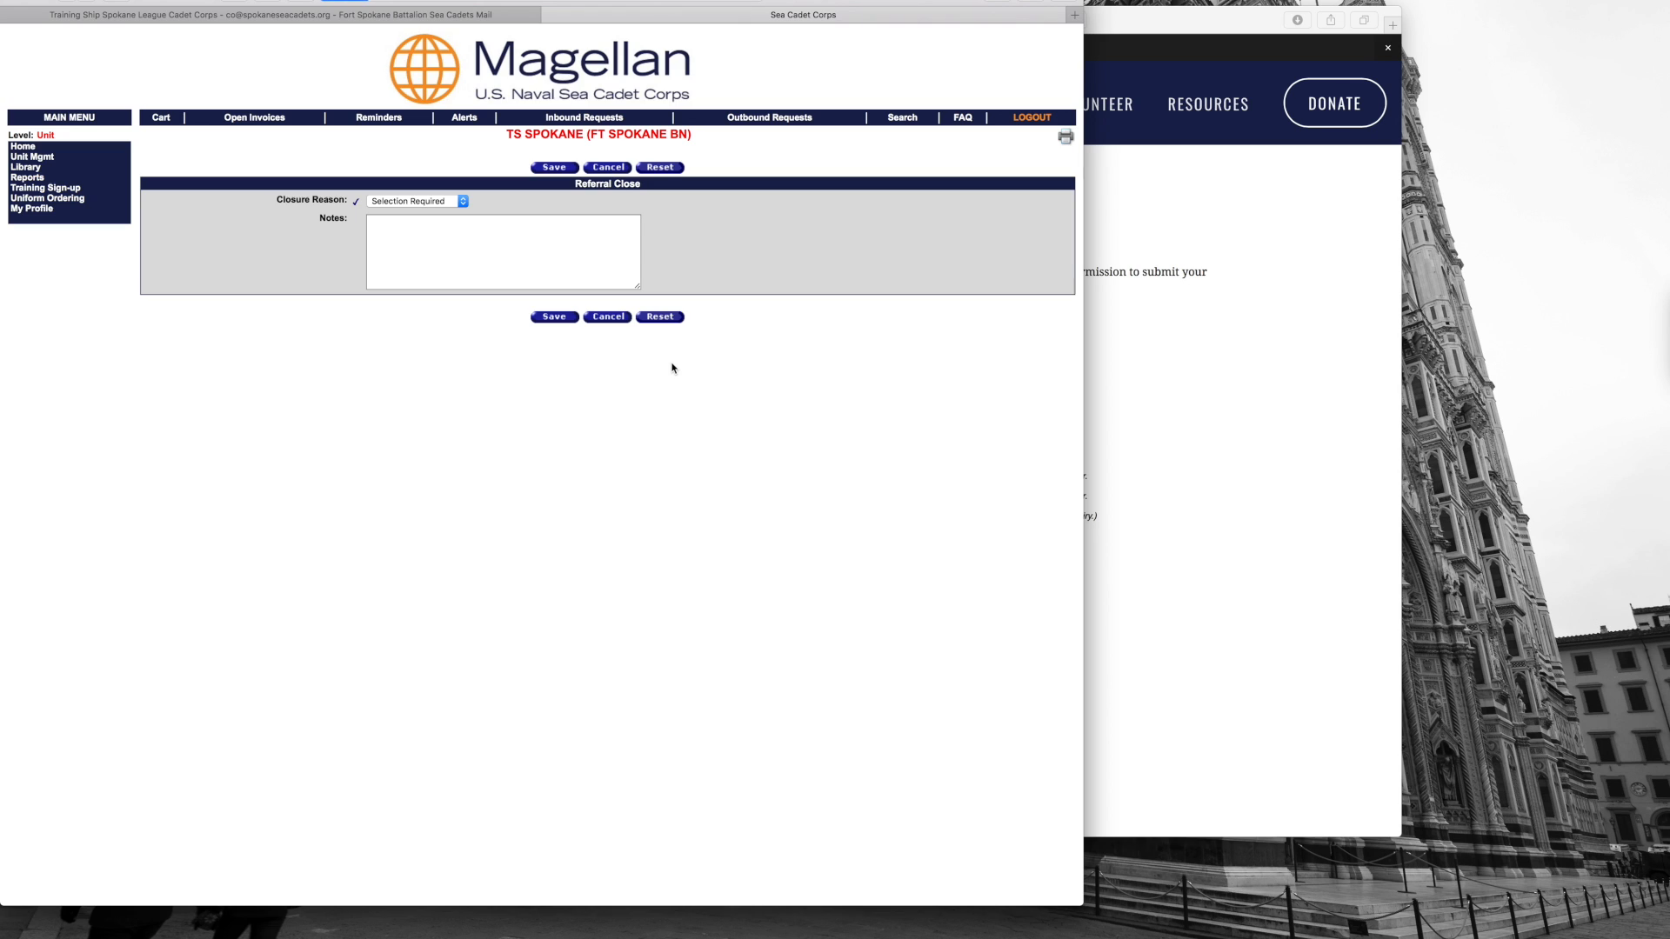
pyautogui.click(455, 203)
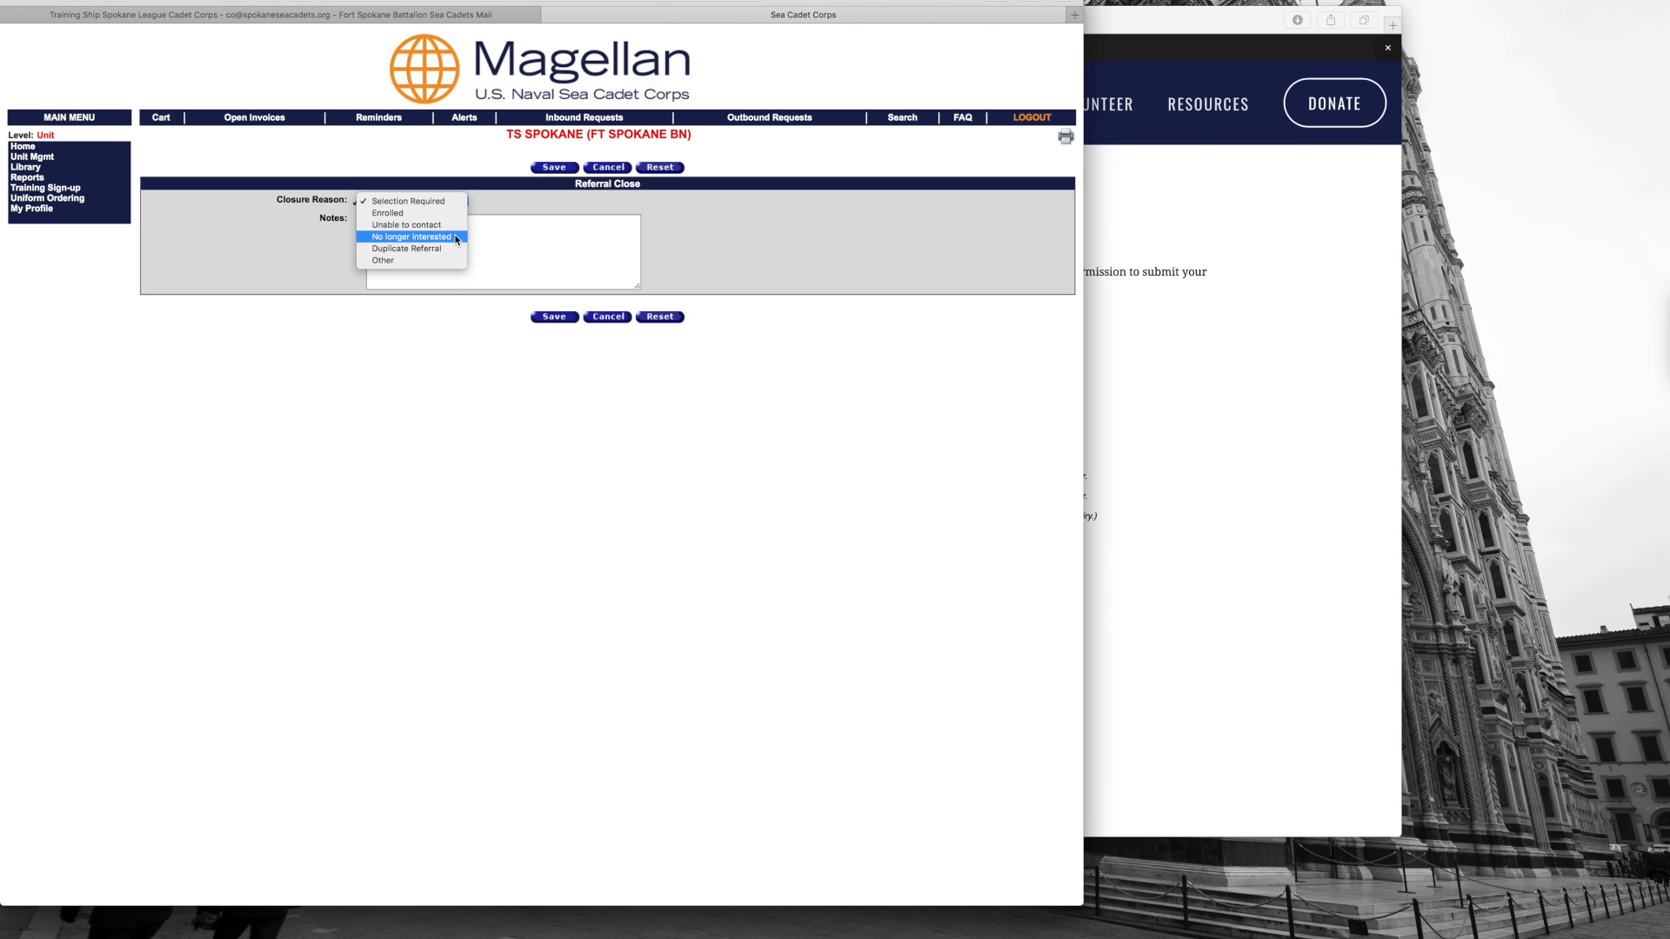
pyautogui.click(547, 254)
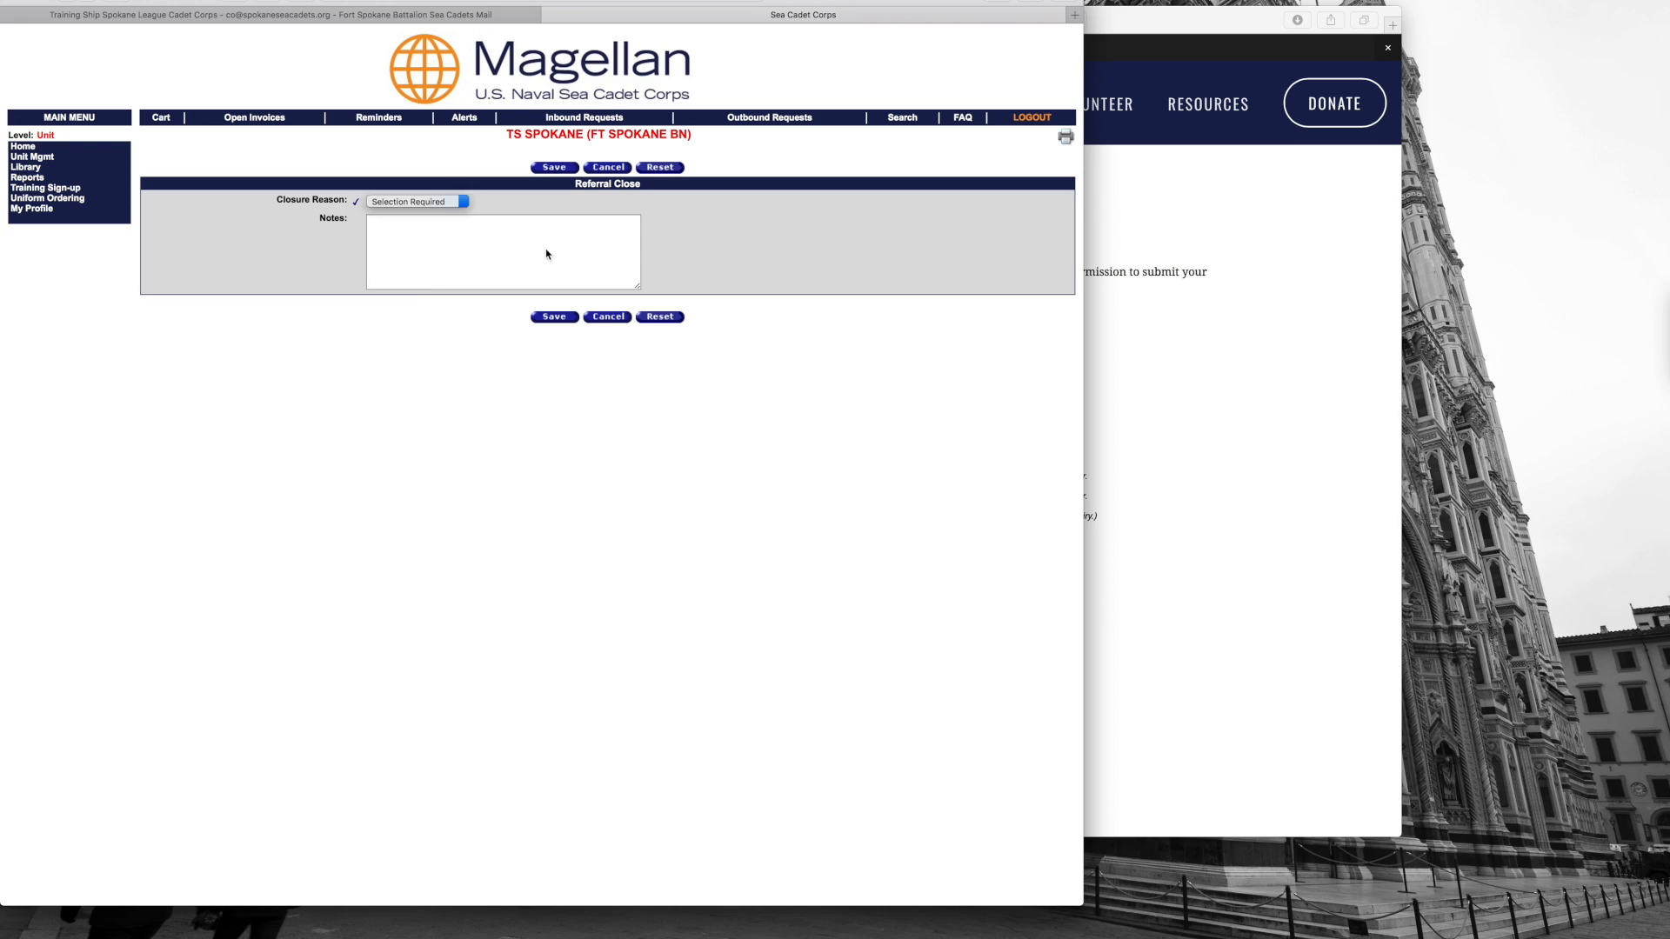
pyautogui.click(540, 269)
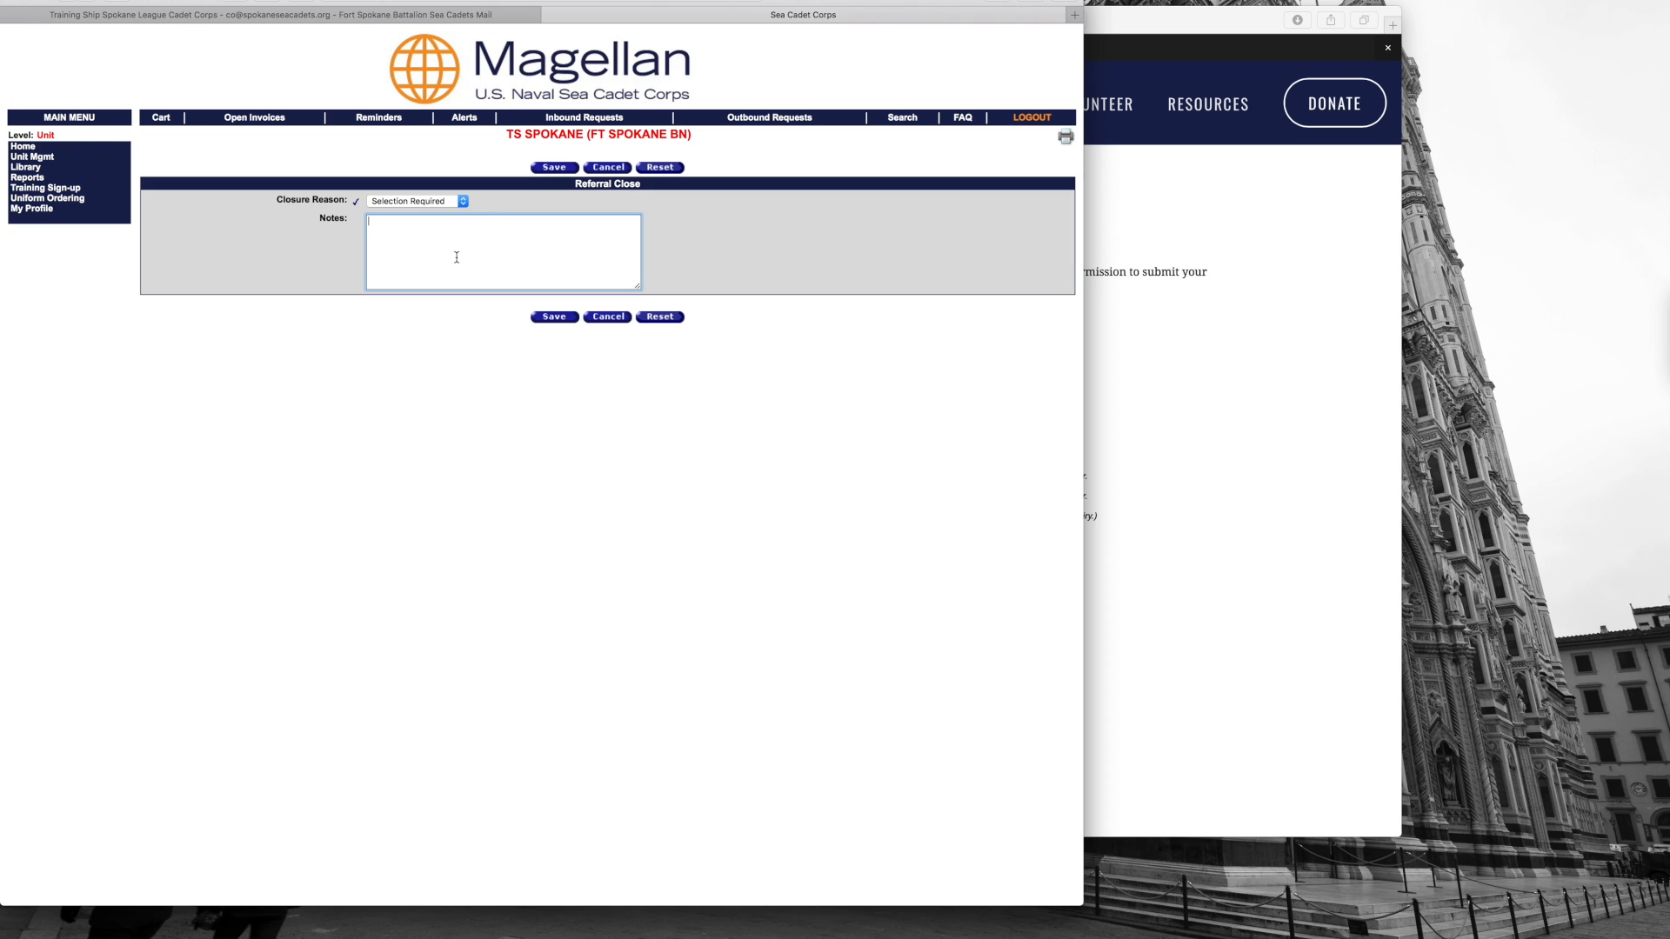
pyautogui.click(464, 202)
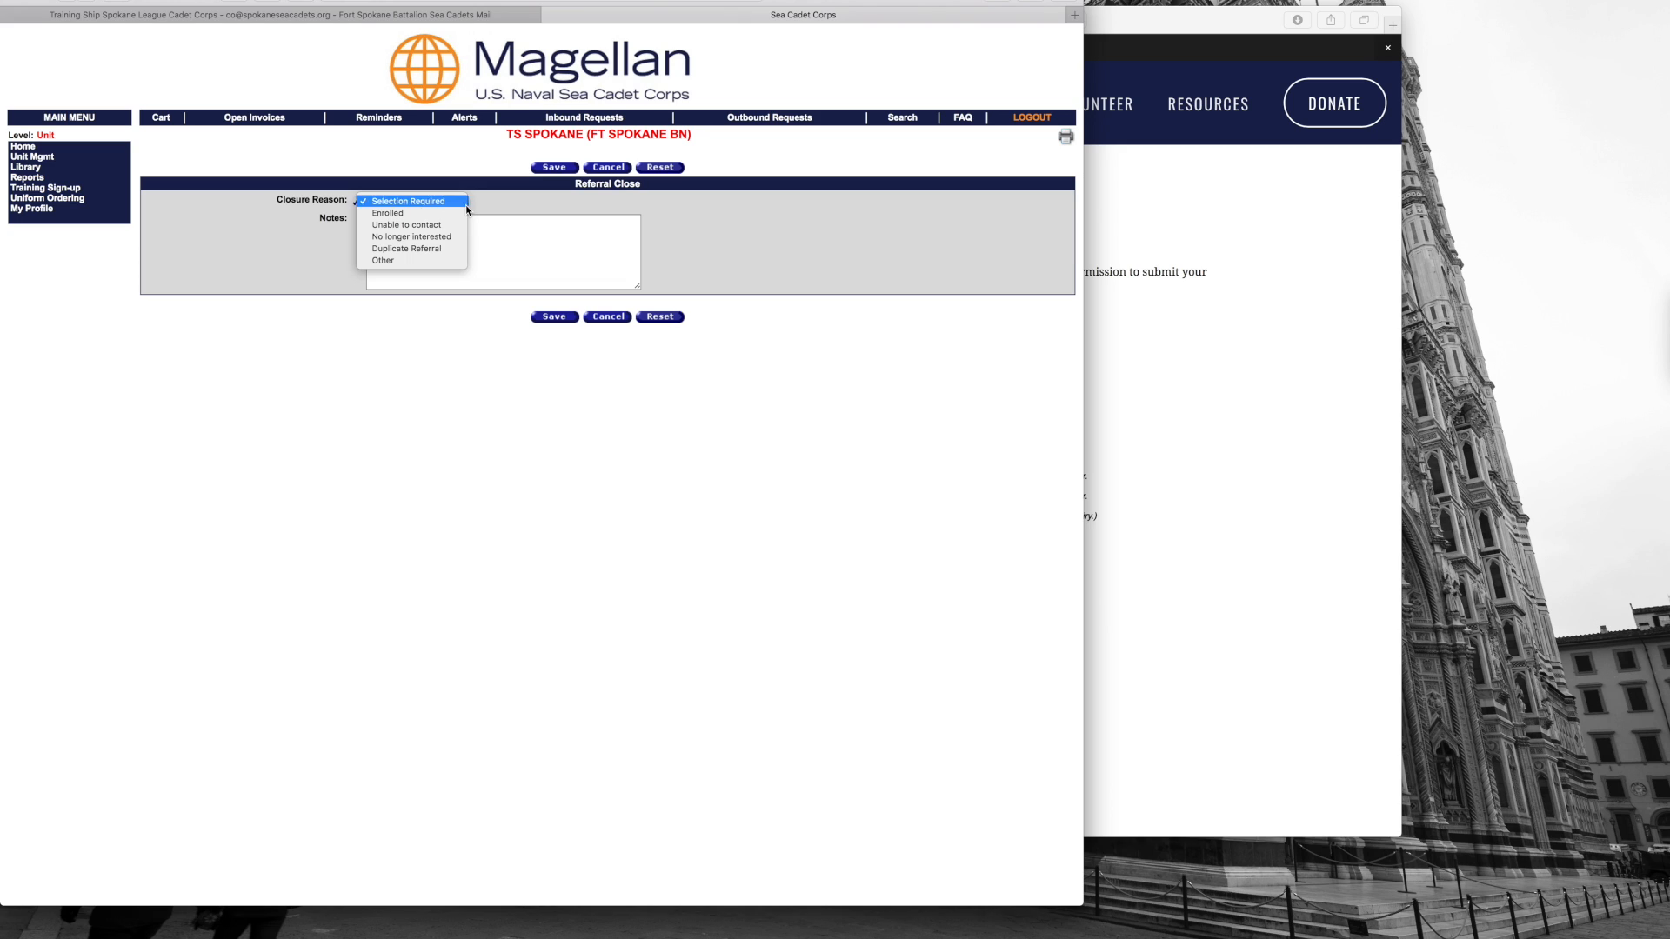
pyautogui.click(466, 205)
pyautogui.click(464, 202)
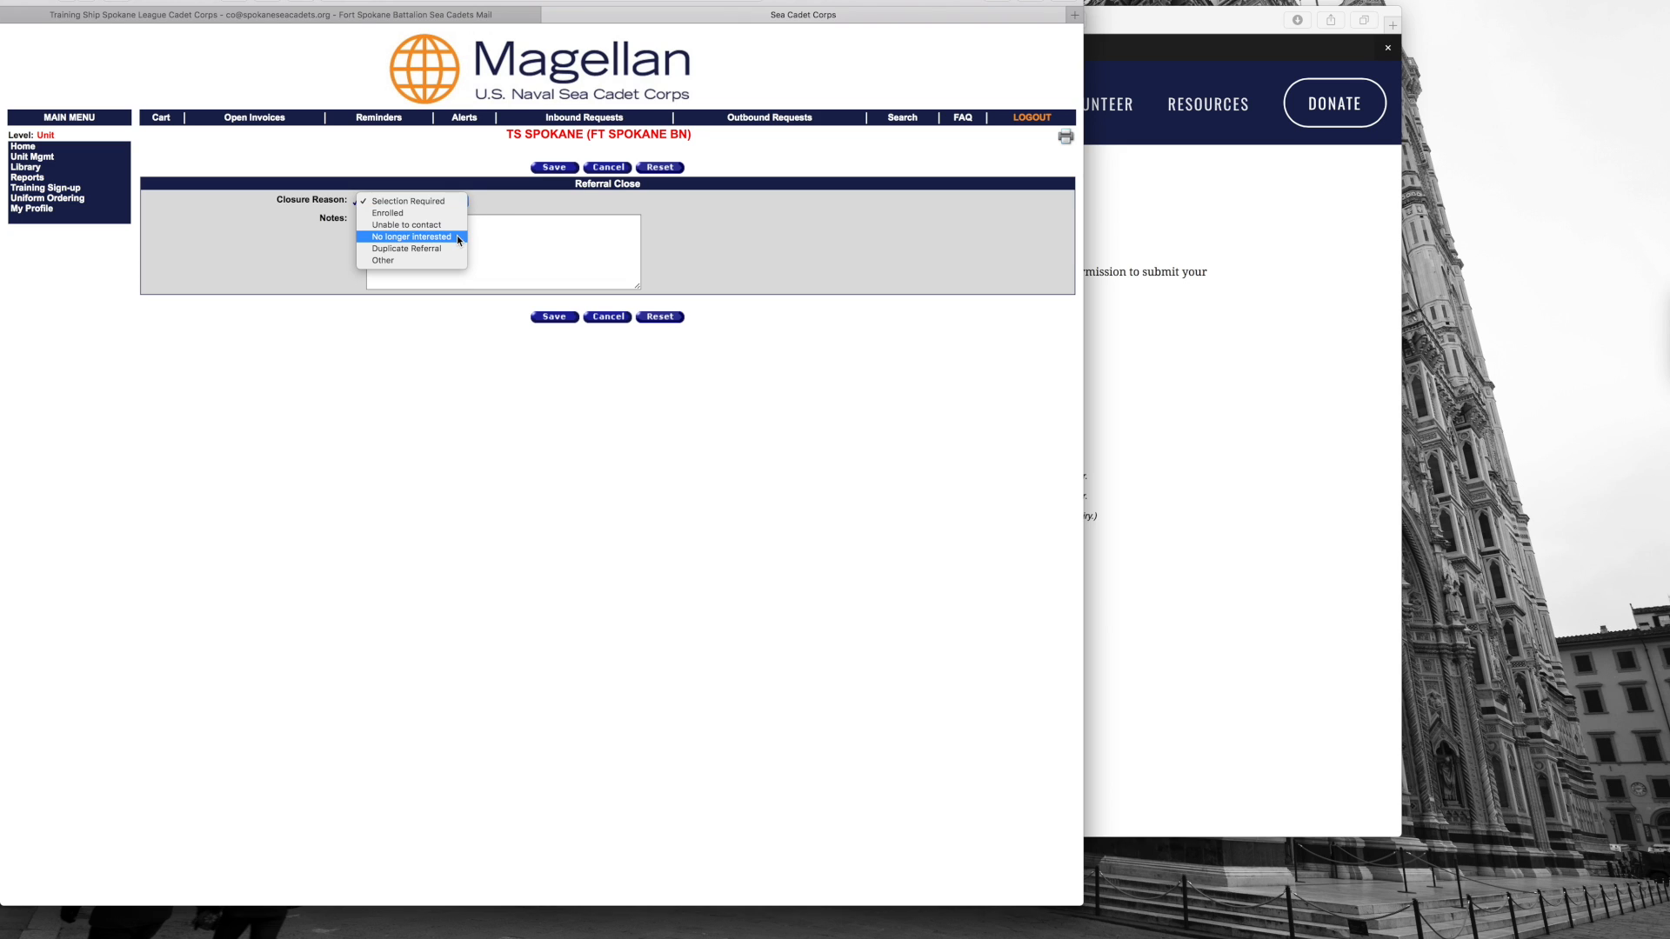
pyautogui.click(495, 205)
pyautogui.click(499, 209)
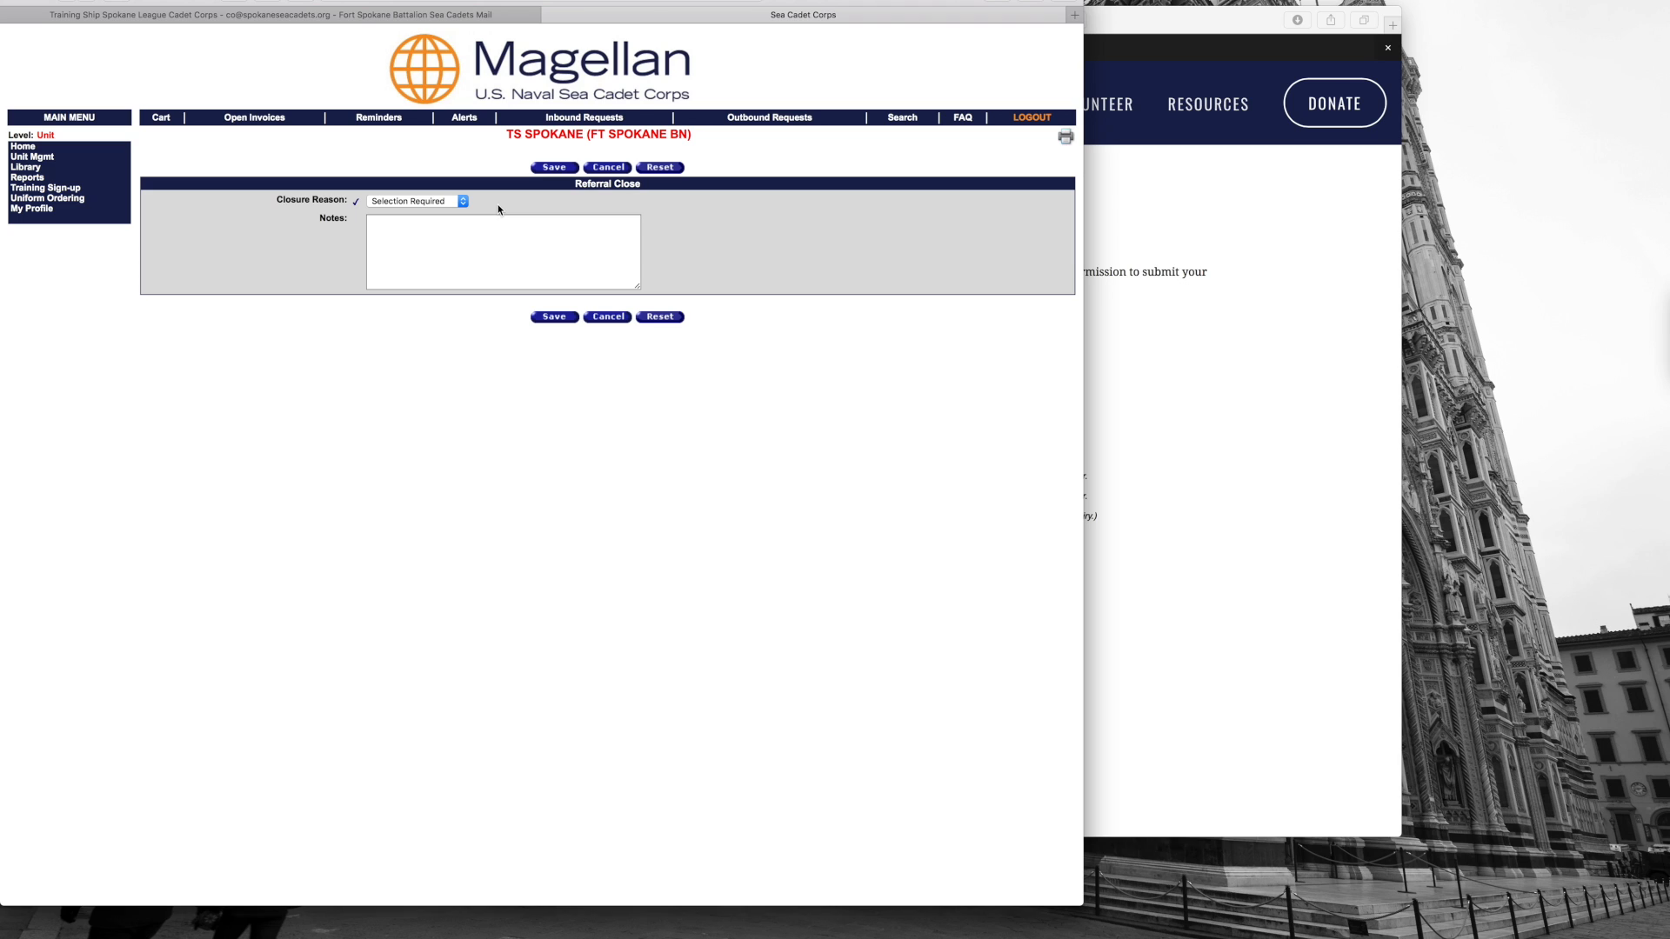
pyautogui.click(615, 319)
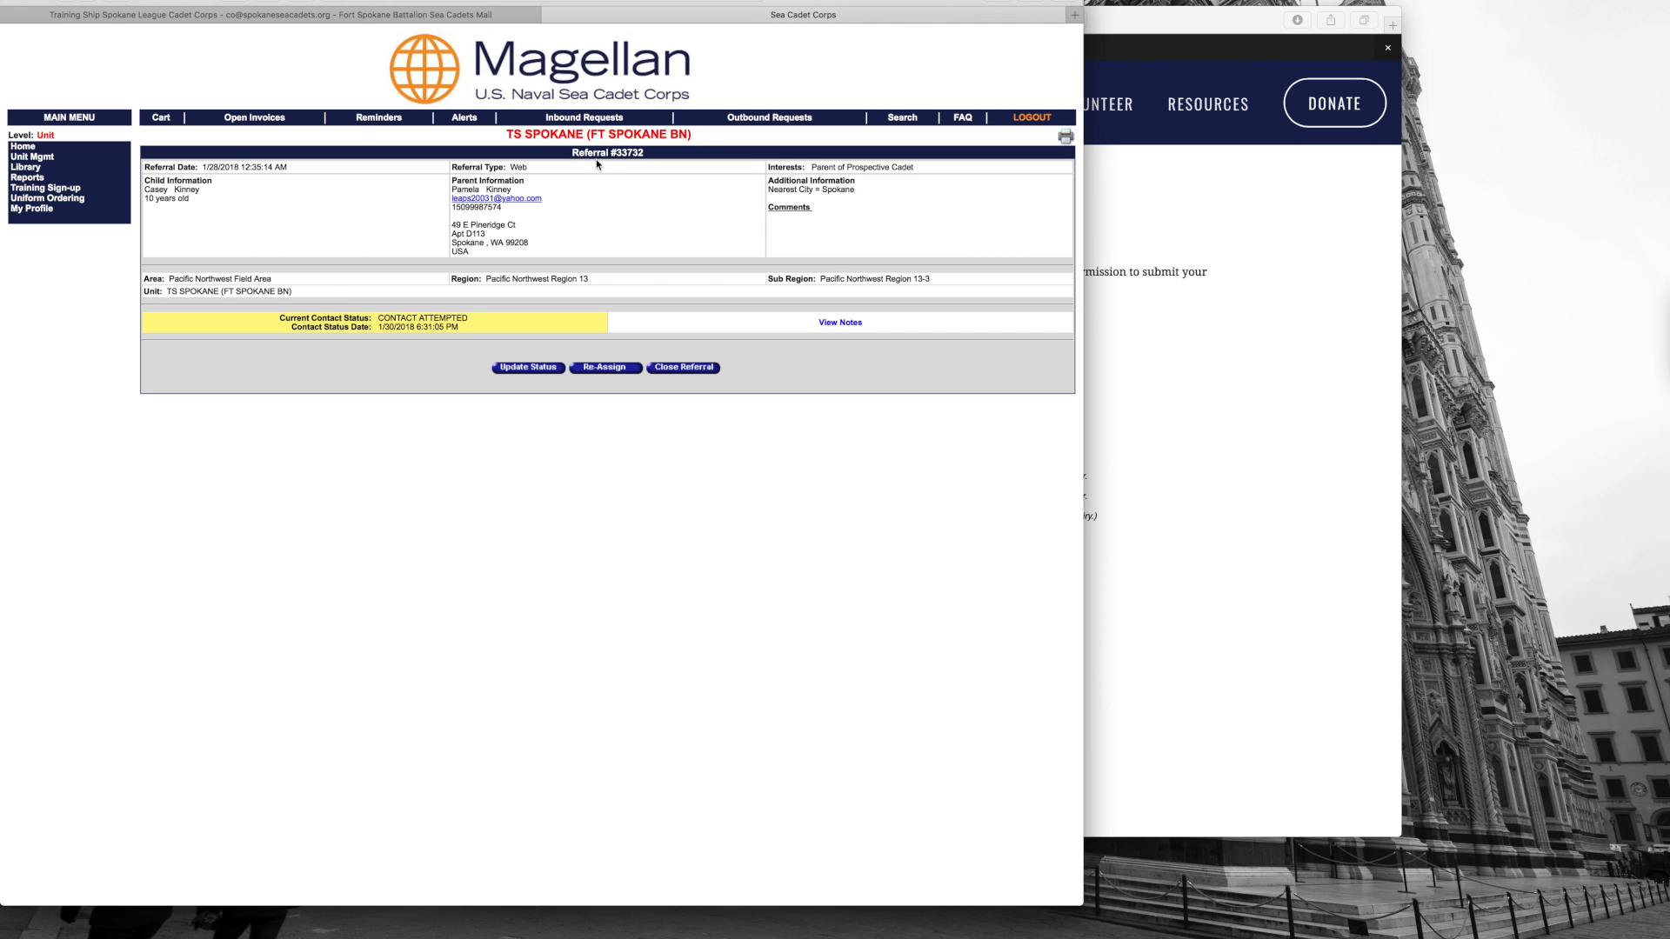
pyautogui.click(55, 147)
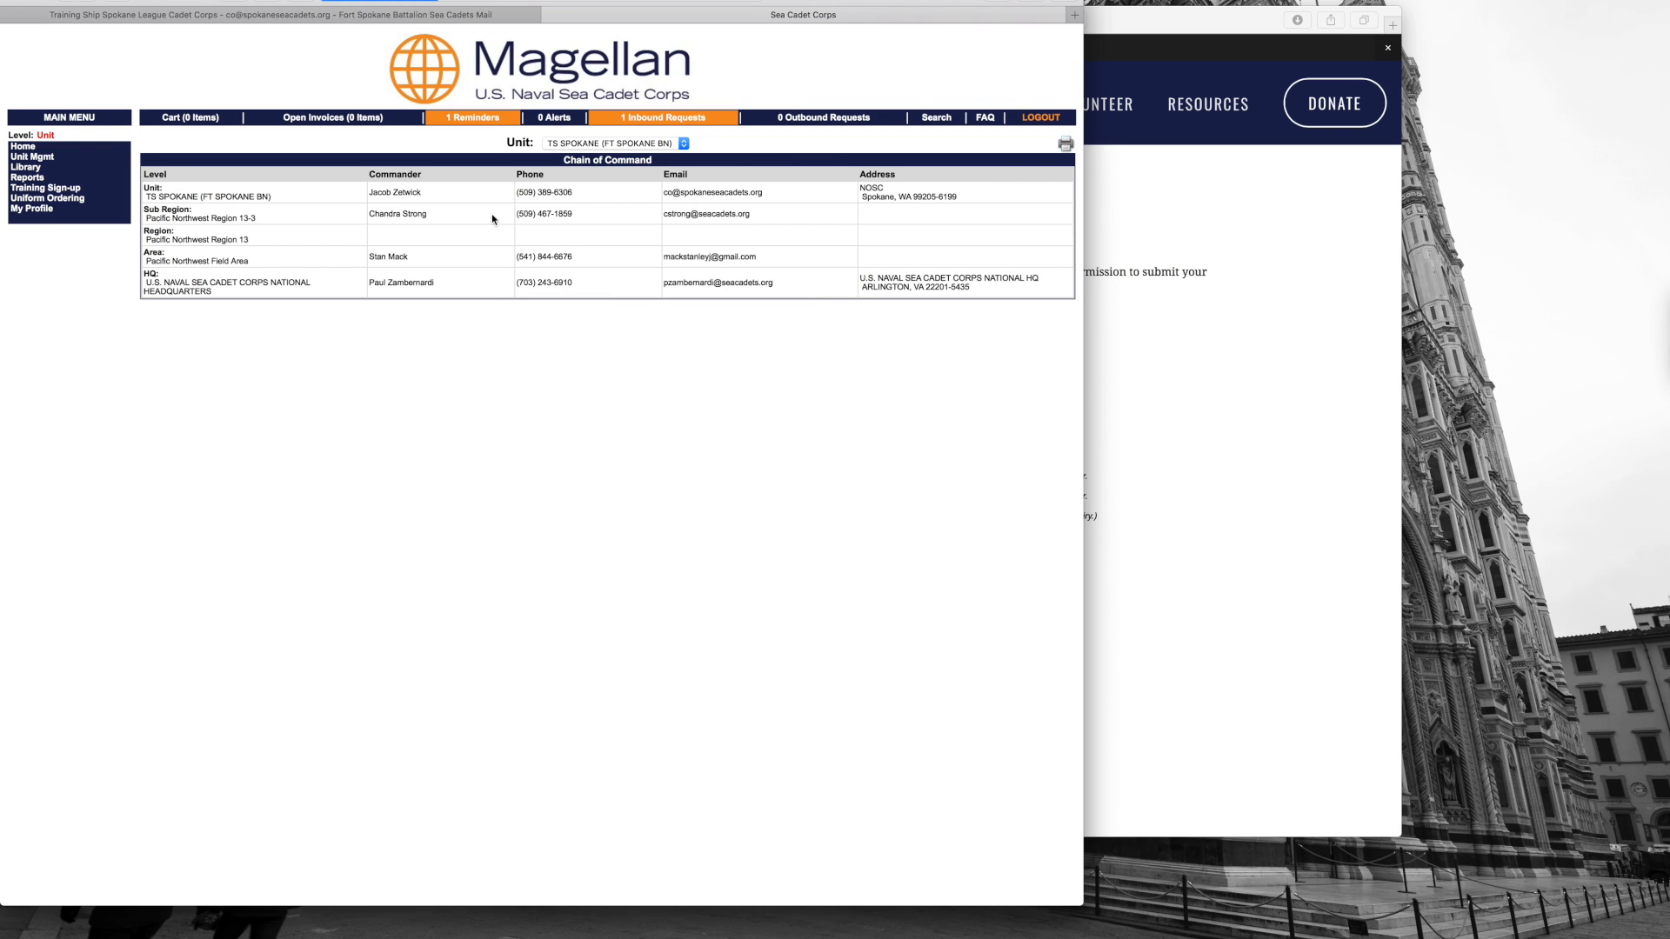
pyautogui.click(667, 118)
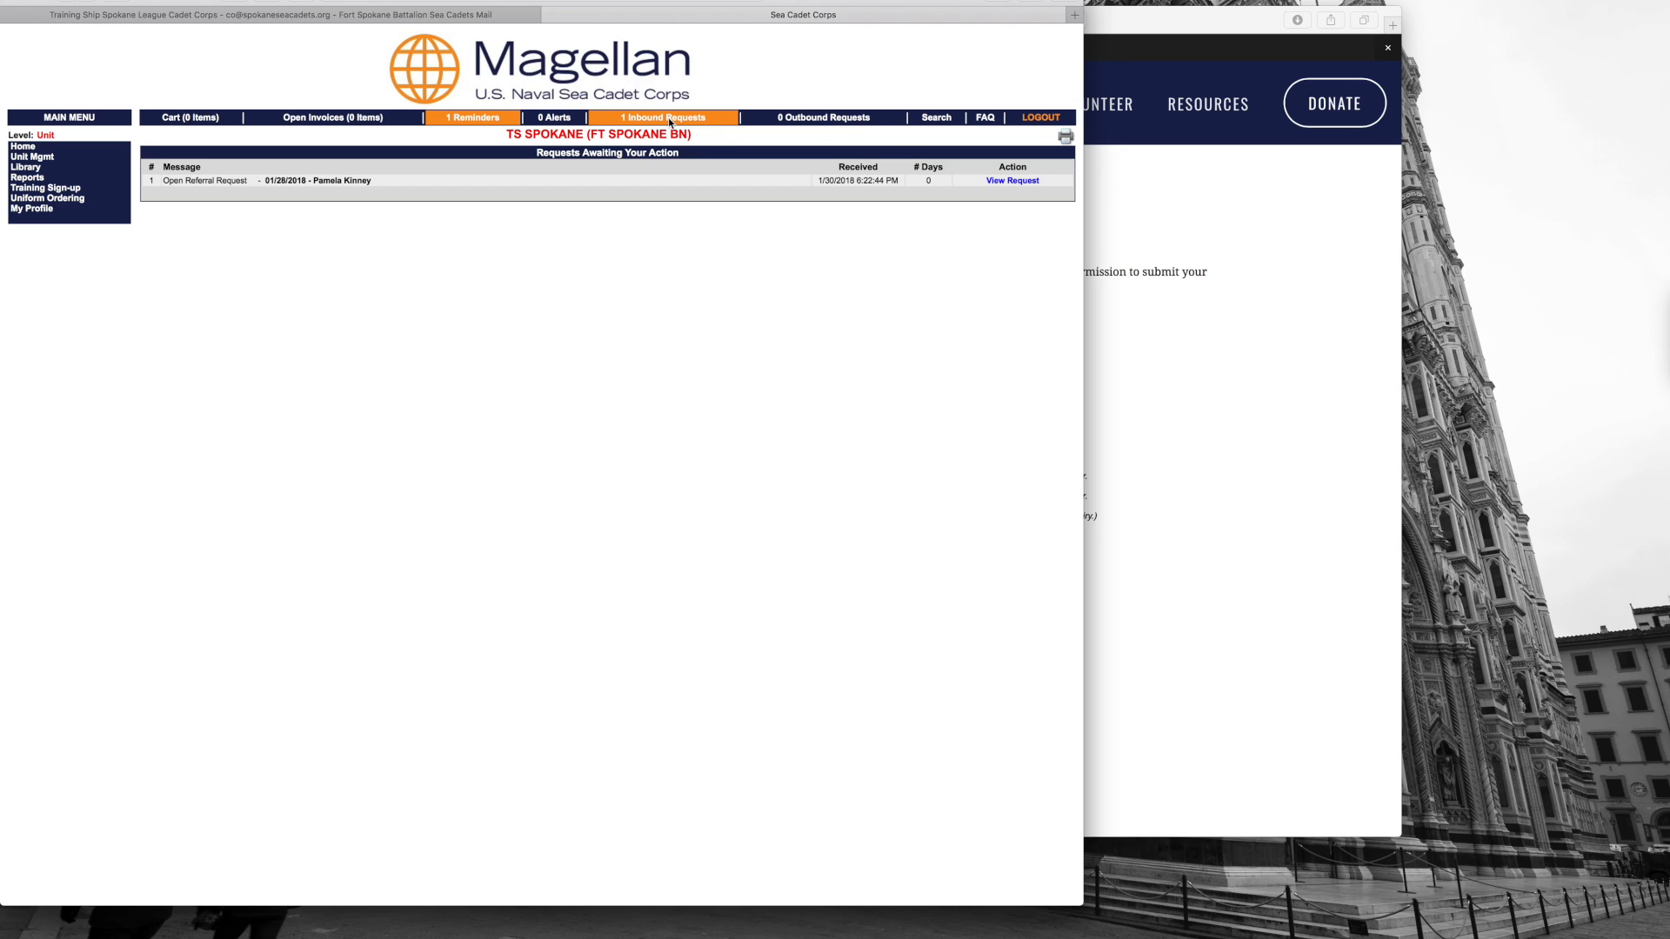
pyautogui.click(1031, 182)
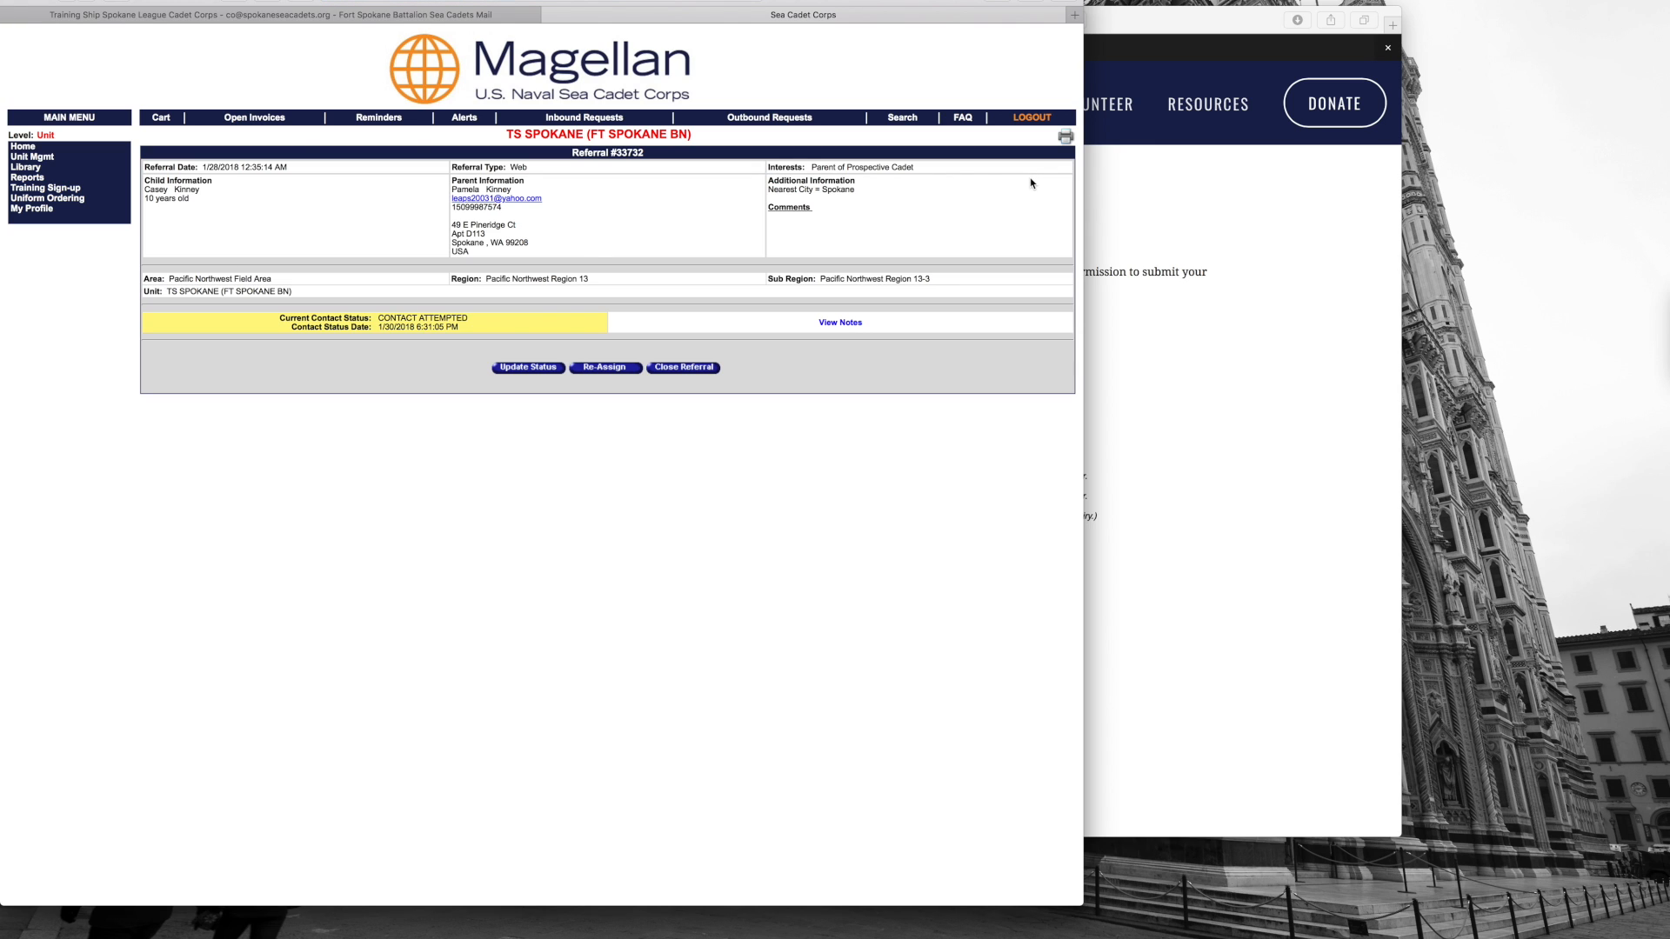